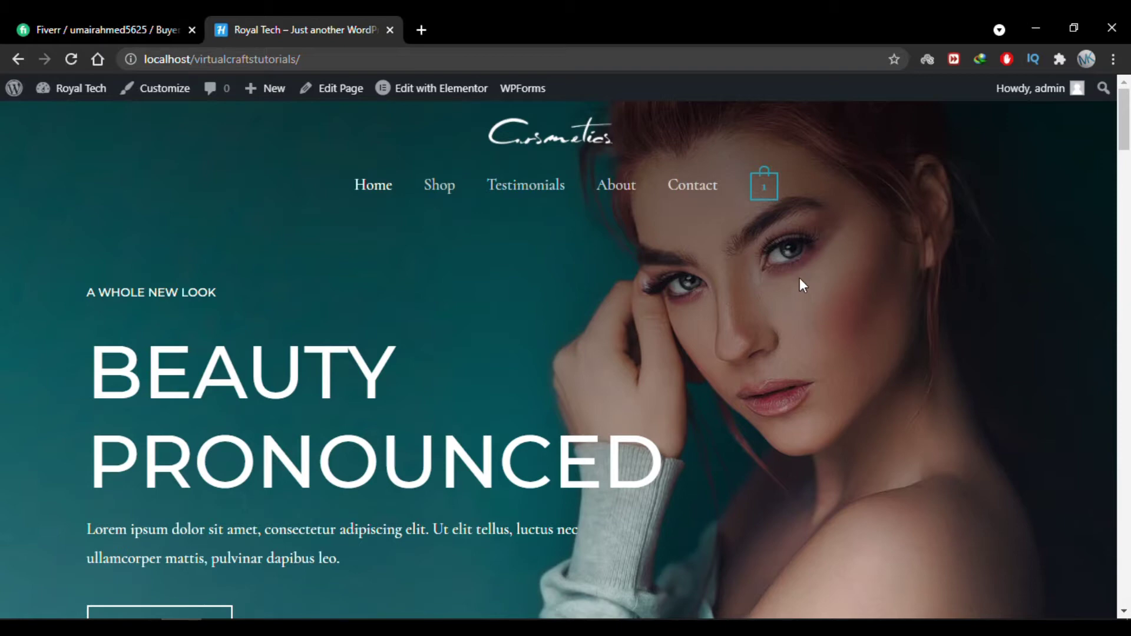
Open the store's checkout page from the cart preview and review its billing details form
mouse_move(769, 200)
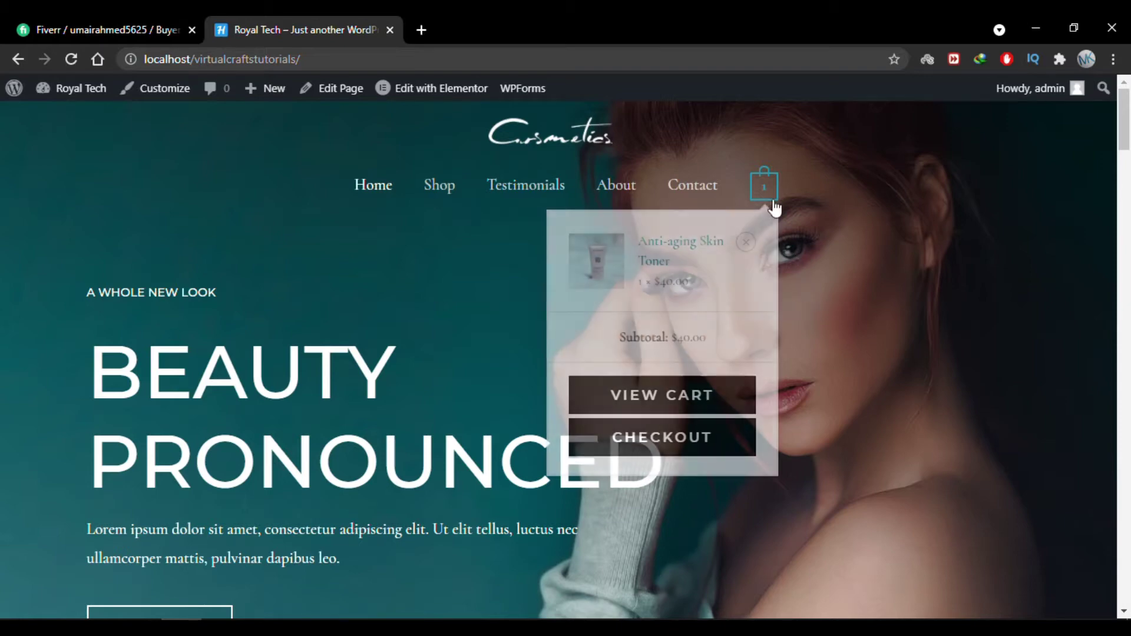
click(687, 436)
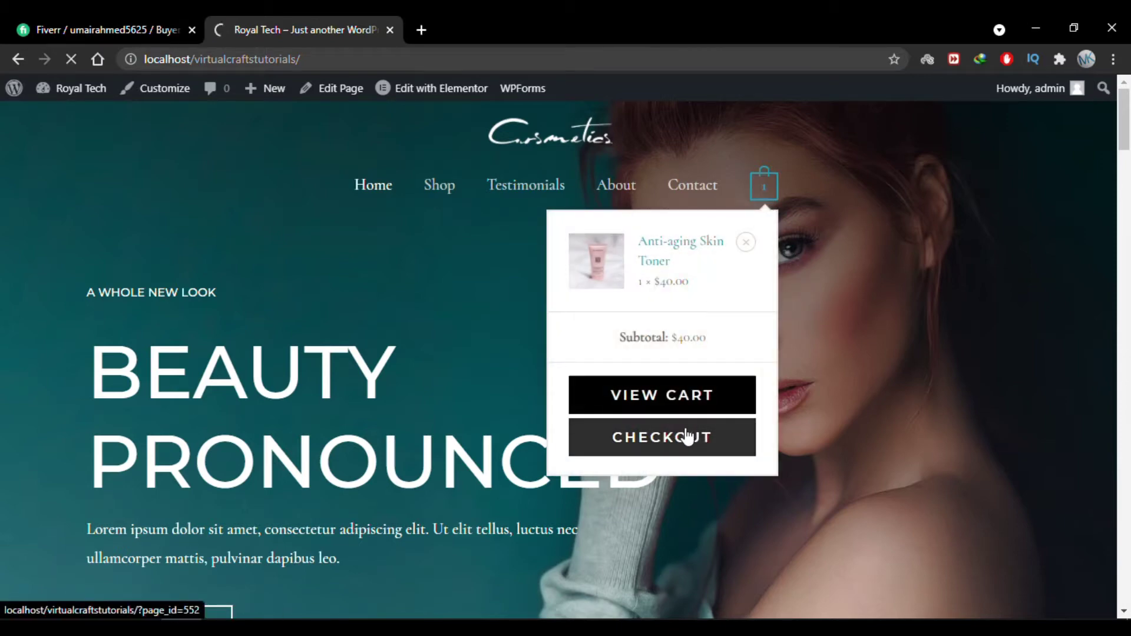
scroll(519, 384, down, 2)
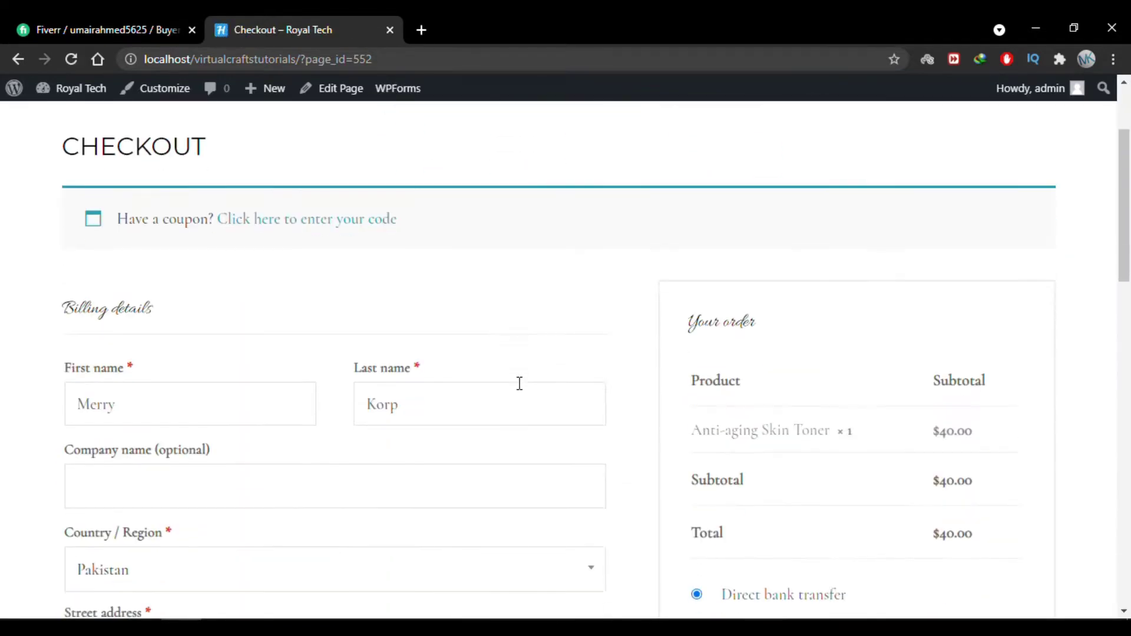
scroll(519, 383, down, 3)
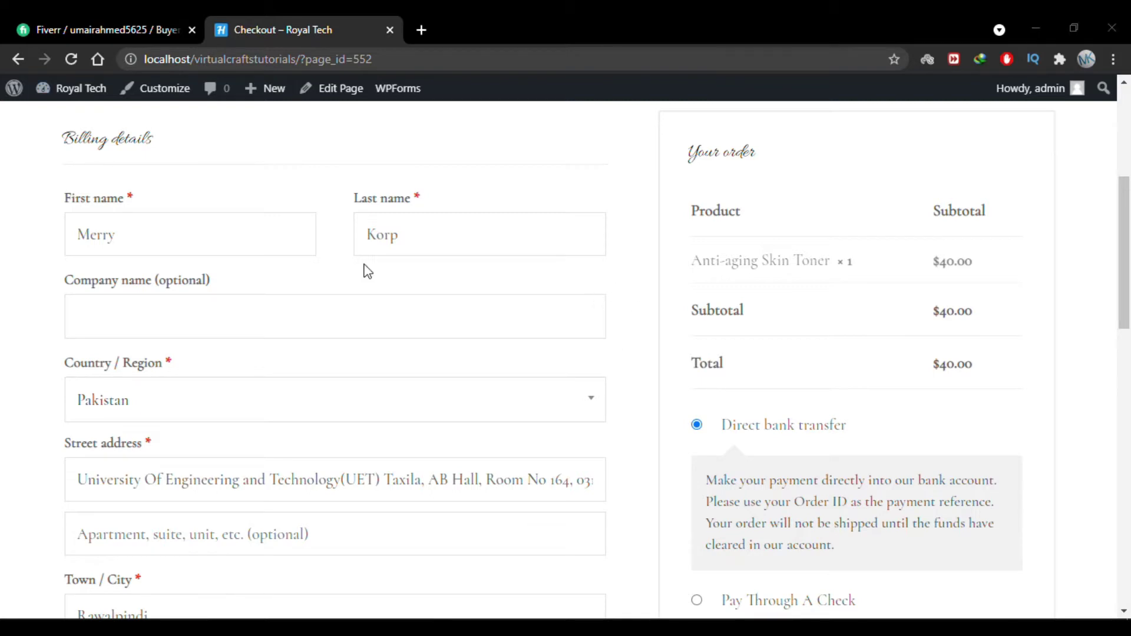
Go to the site's admin dashboard and search the new plugins directory for "checkout"
mouse_move(88, 89)
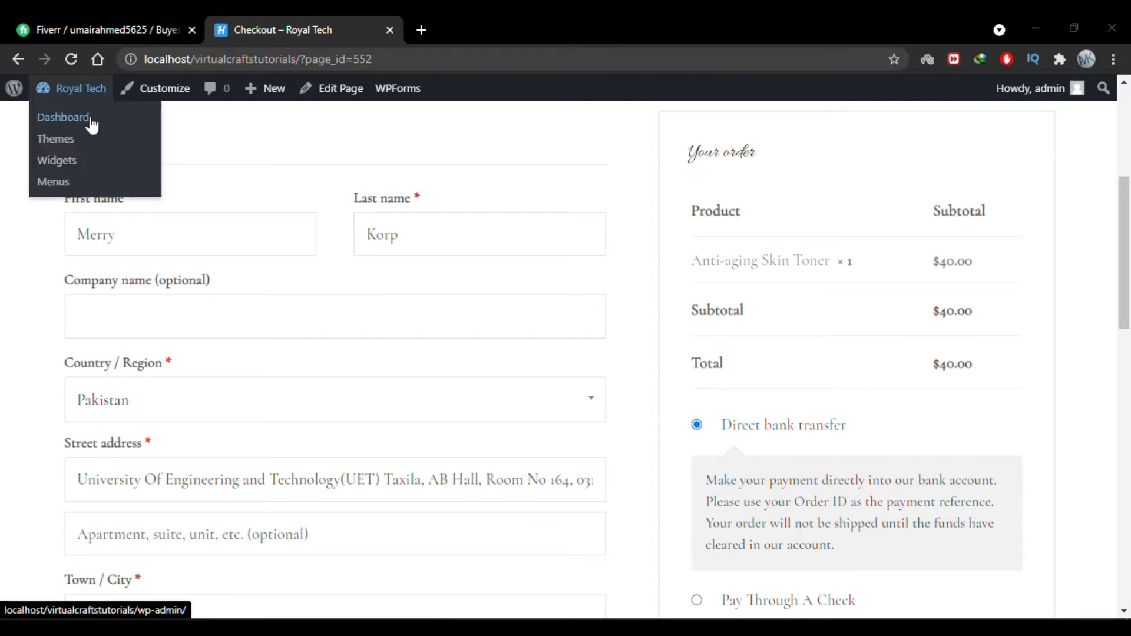
click(91, 123)
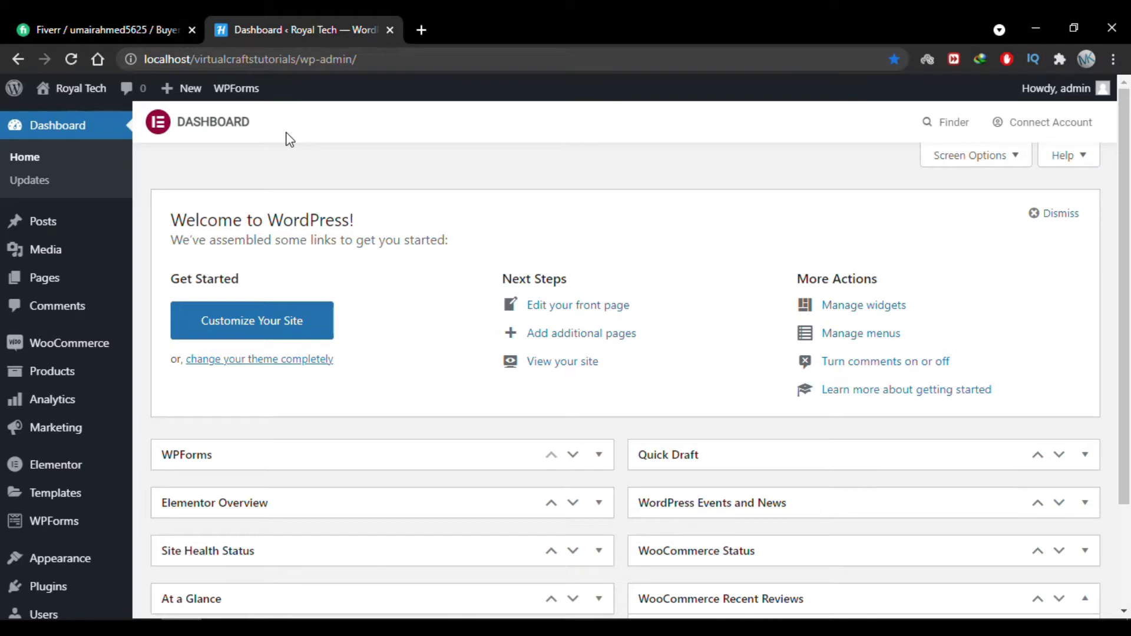
mouse_move(90, 586)
click(172, 557)
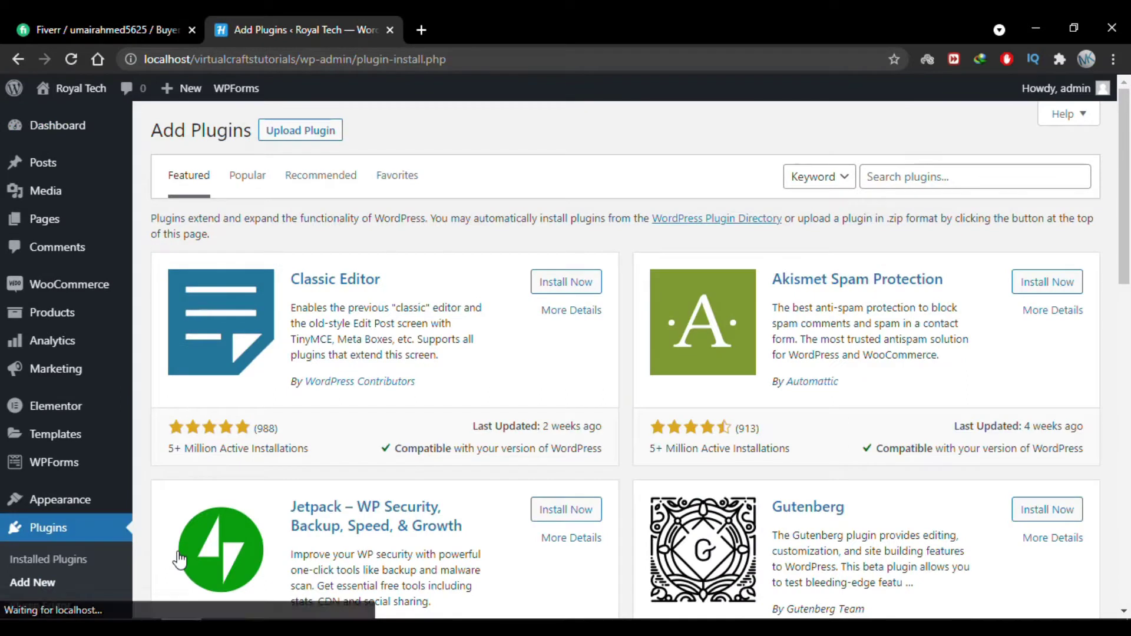
click(879, 176)
text(checkout)
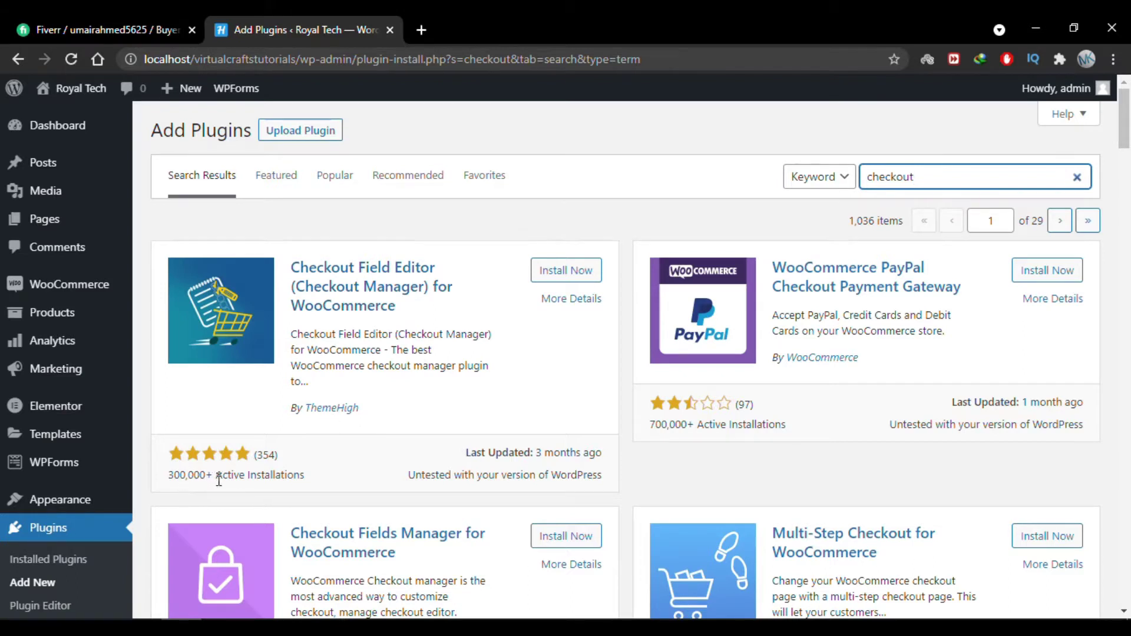
Install and activate the Checkout Field Editor (Checkout Manager) for WooCommerce plugin
click(555, 285)
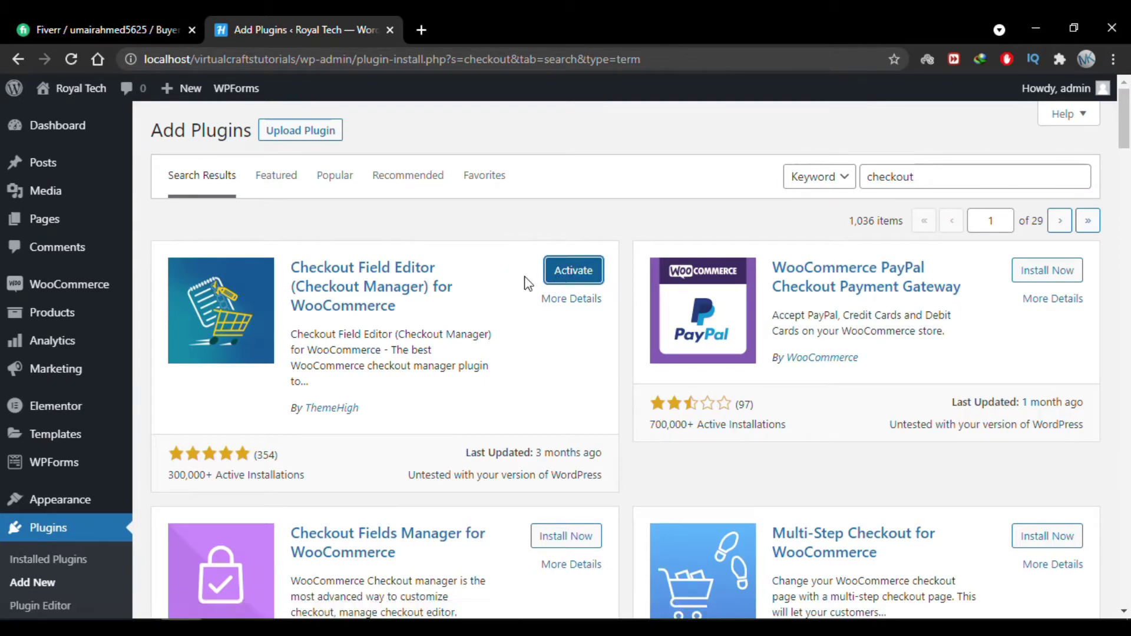
click(582, 275)
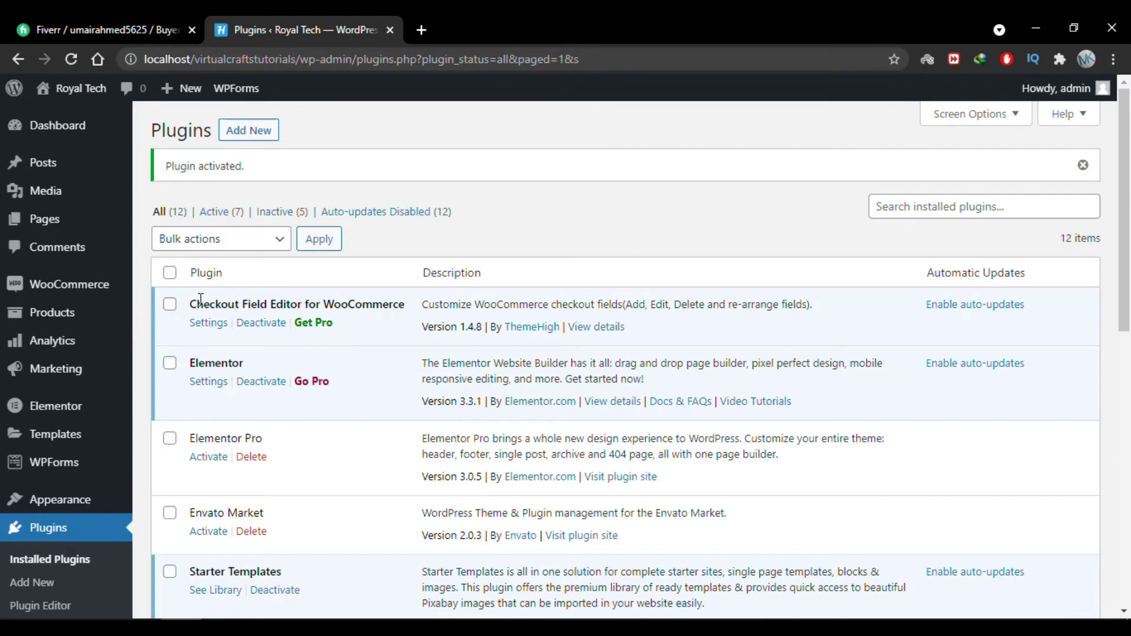
drag(190, 304, 412, 302)
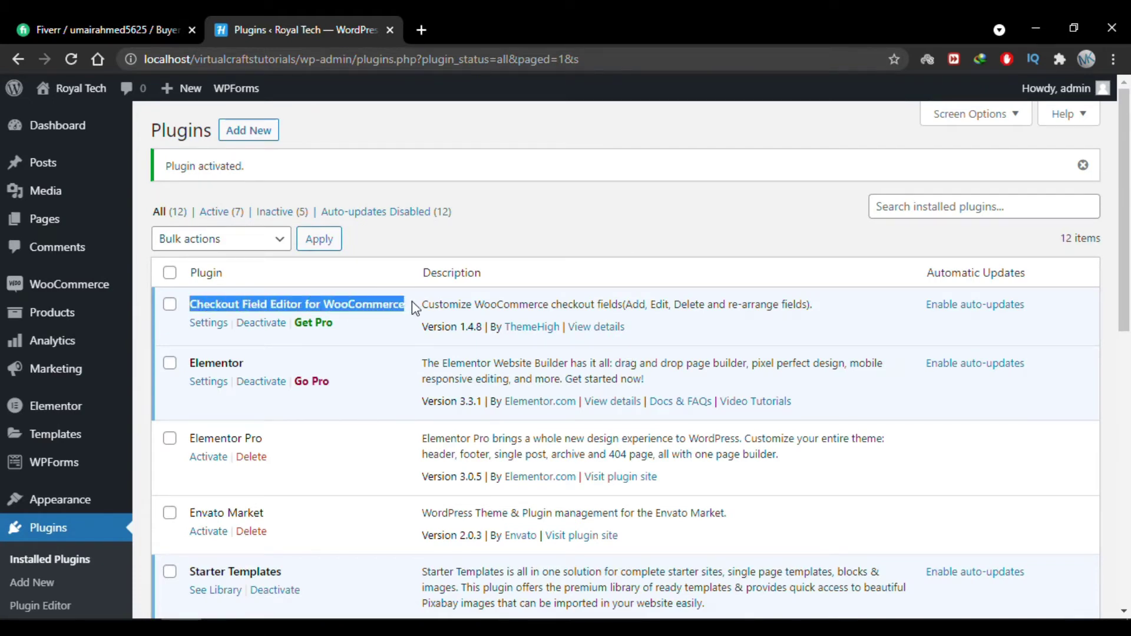
click(412, 302)
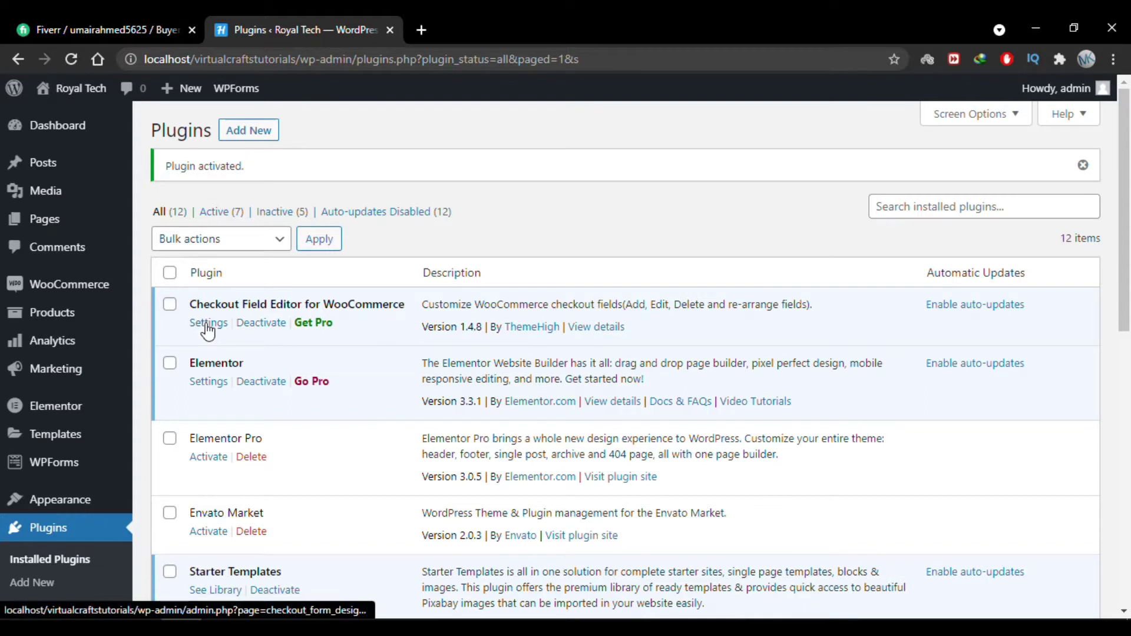
Open WooCommerce's Checkout Form settings and look through the list of billing fields
mouse_move(100, 289)
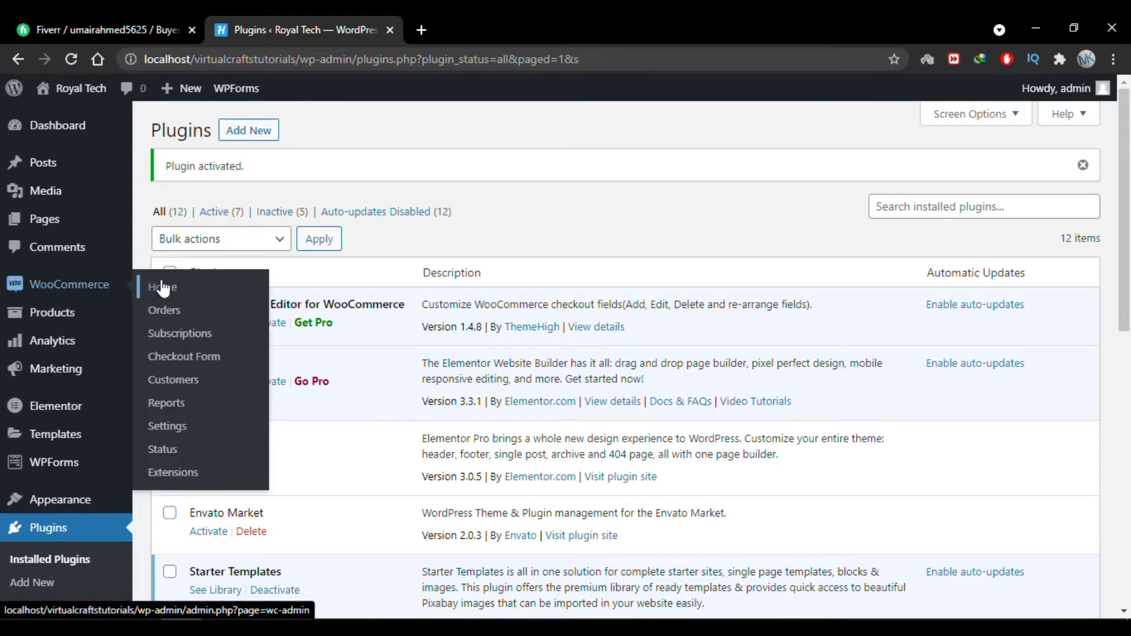
click(220, 357)
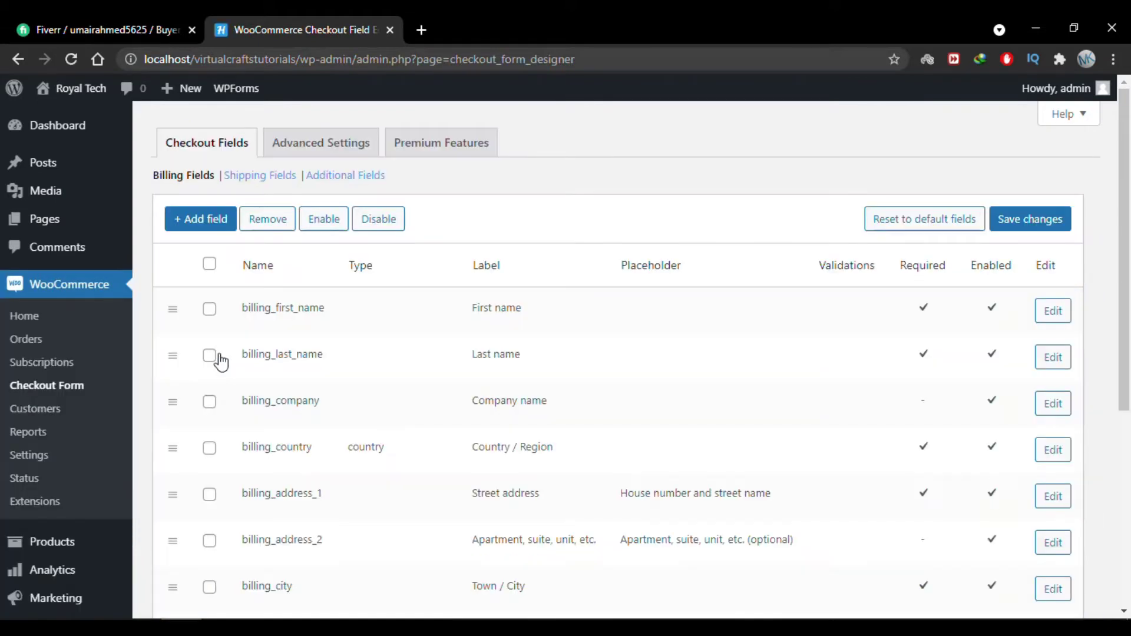
scroll(438, 361, down, 3)
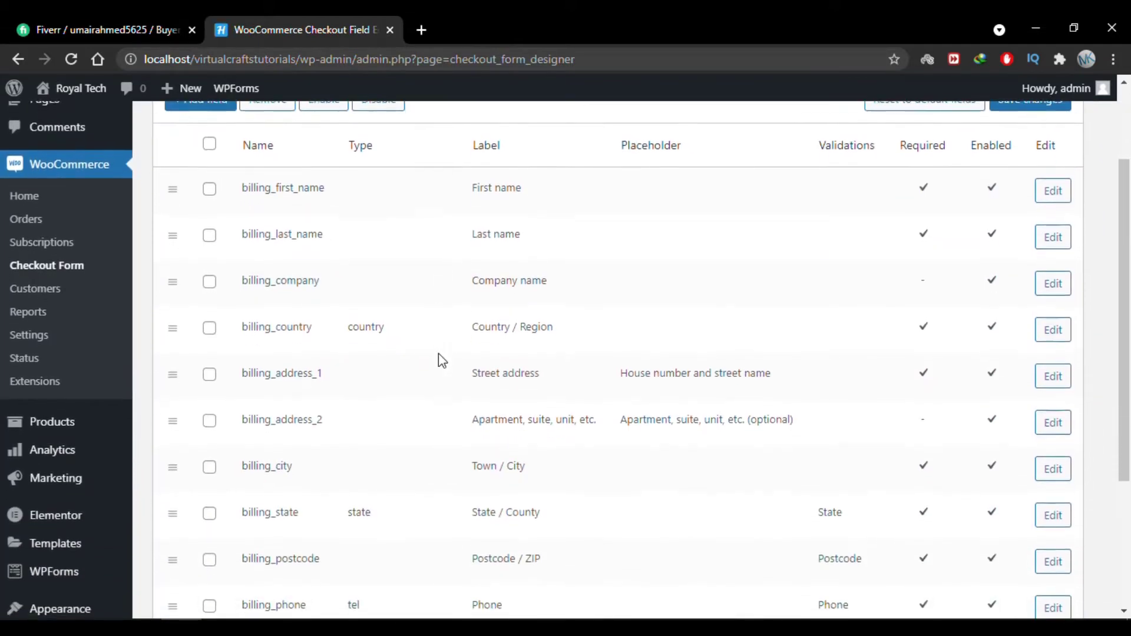
scroll(438, 354, up, 3)
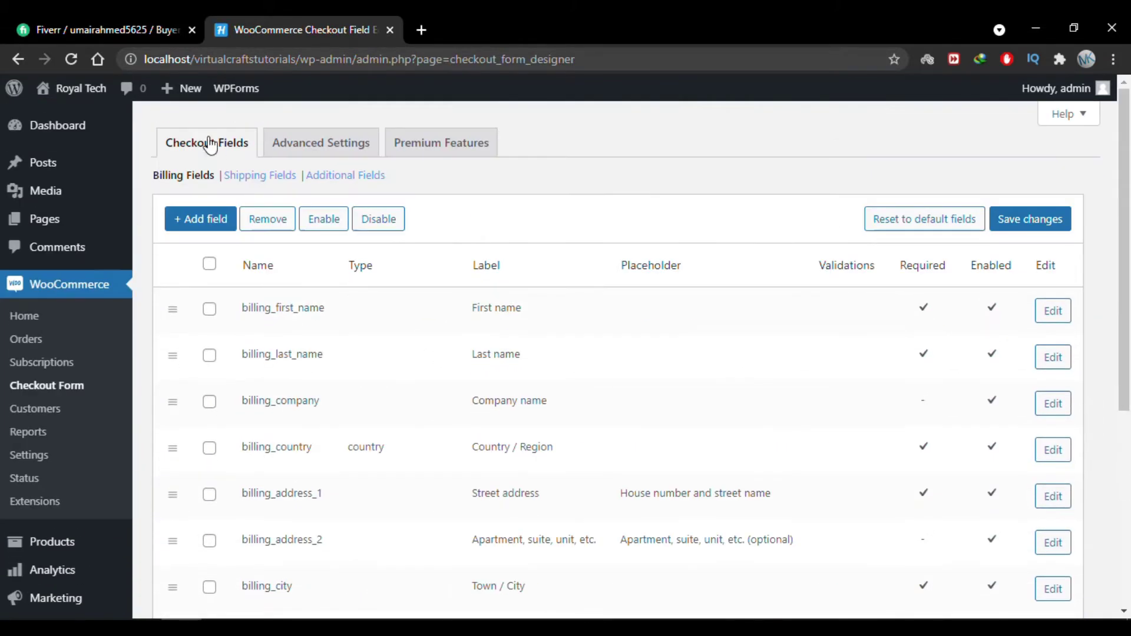
Open the live site in a new browser tab and view the billing form on its checkout page
right_click(78, 115)
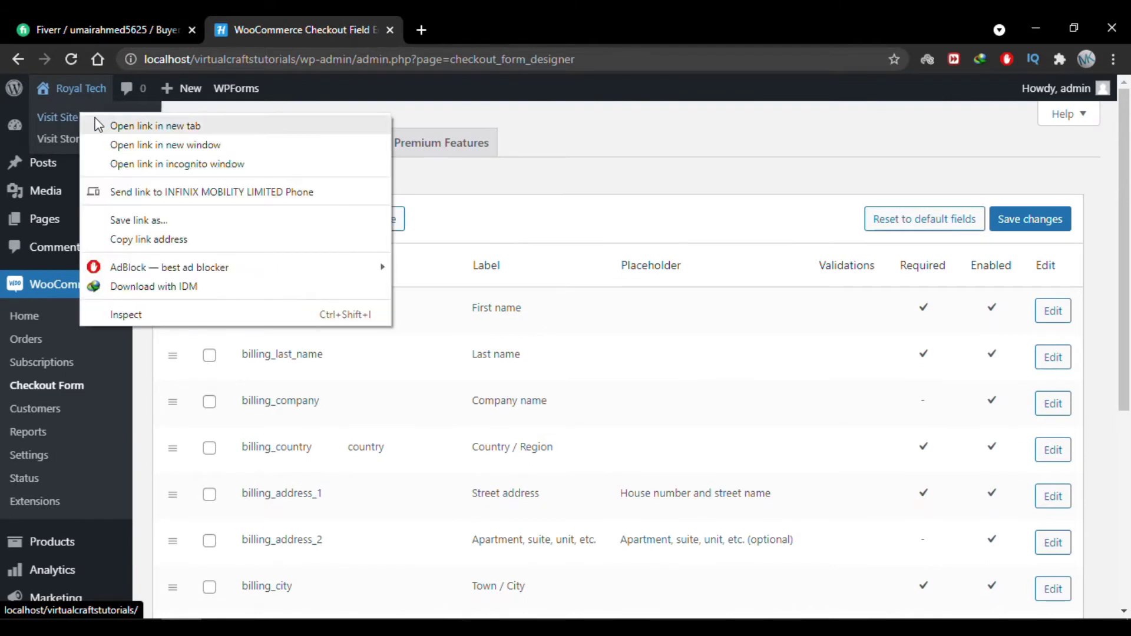
click(111, 121)
click(503, 15)
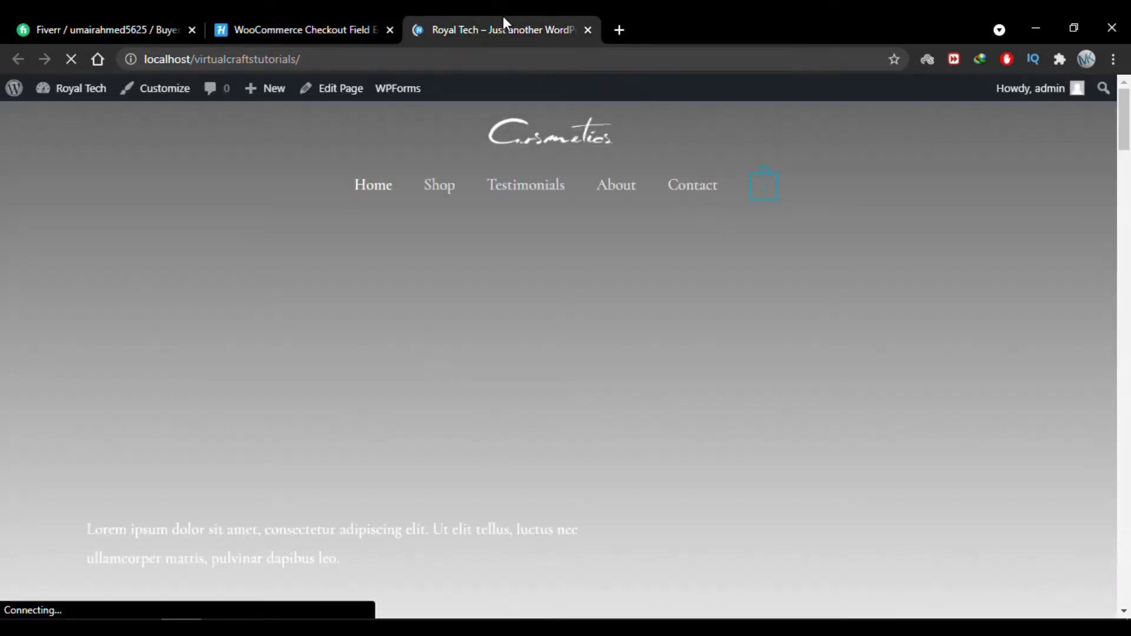
mouse_move(764, 185)
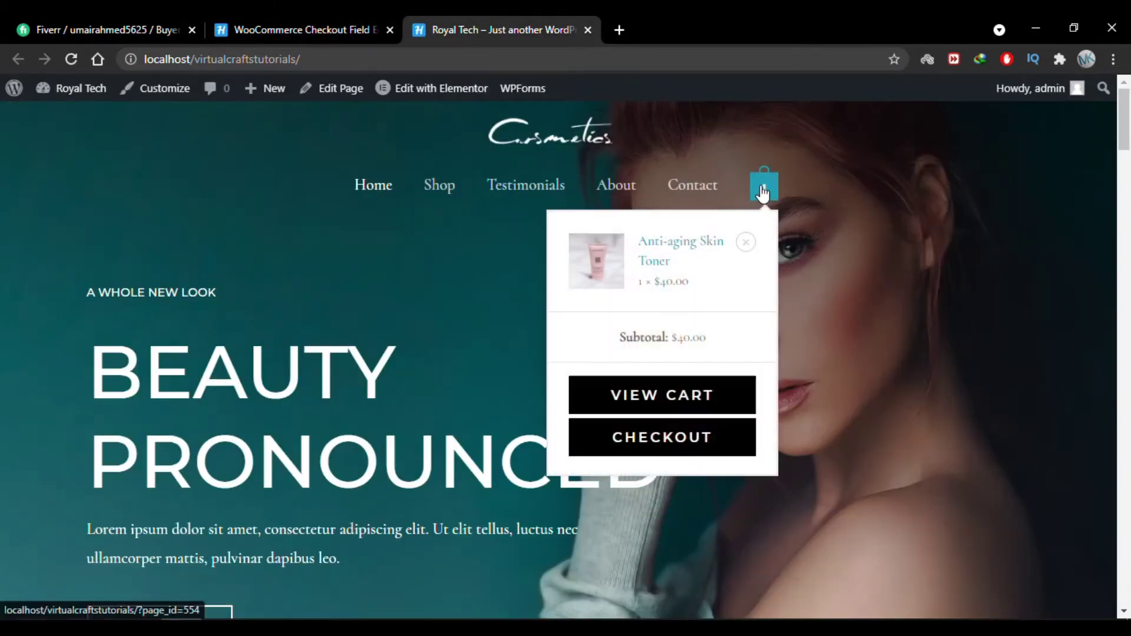
click(657, 446)
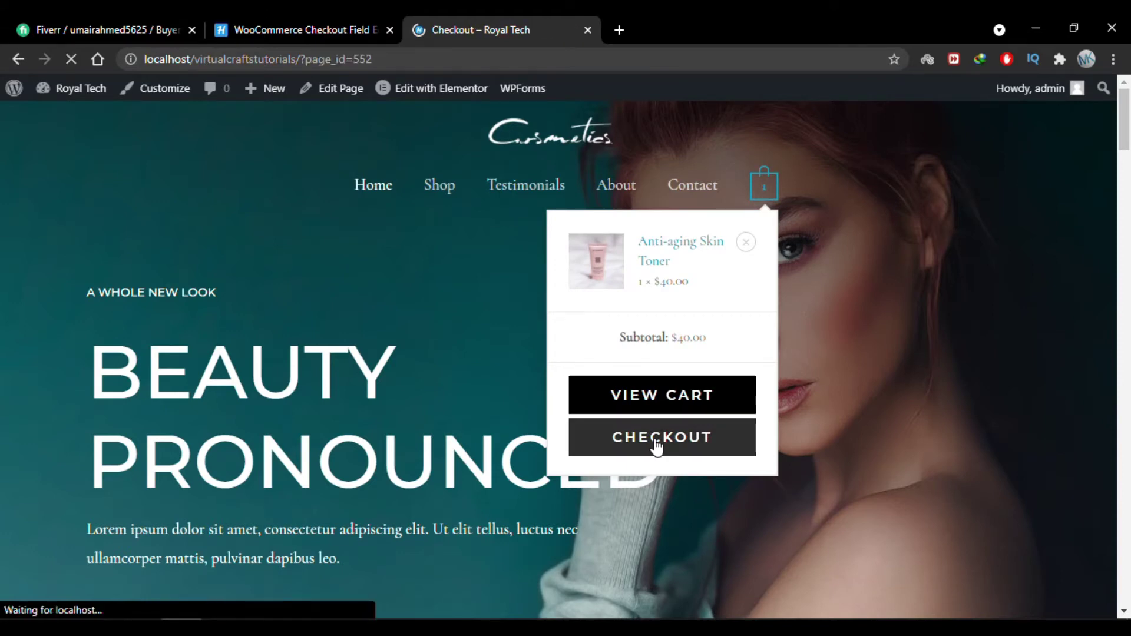
scroll(500, 418, down, 4)
scroll(503, 419, down, 2)
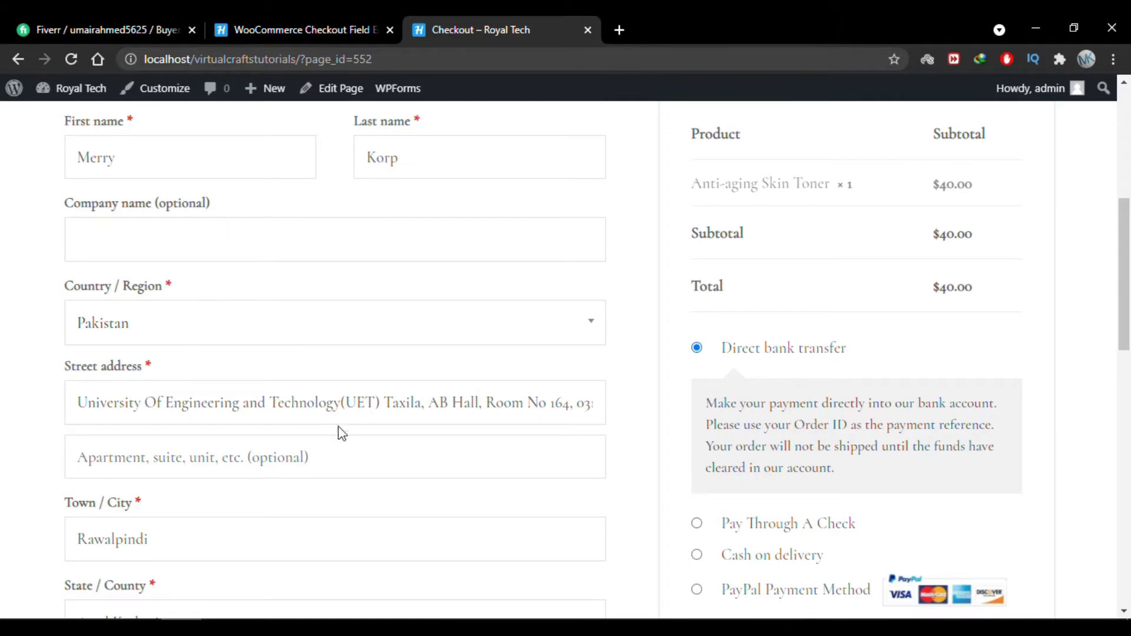
Back in the checkout field editor, set billing_first_name's label to "Your First Name" and its placeholder to "Enter First Name"
click(292, 28)
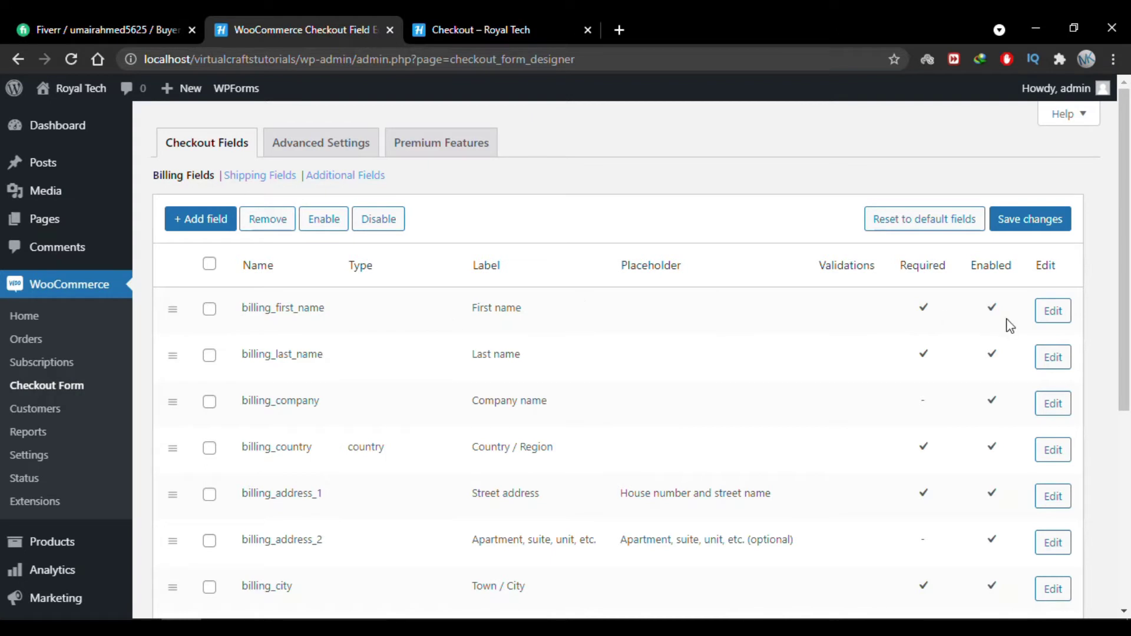
click(1053, 312)
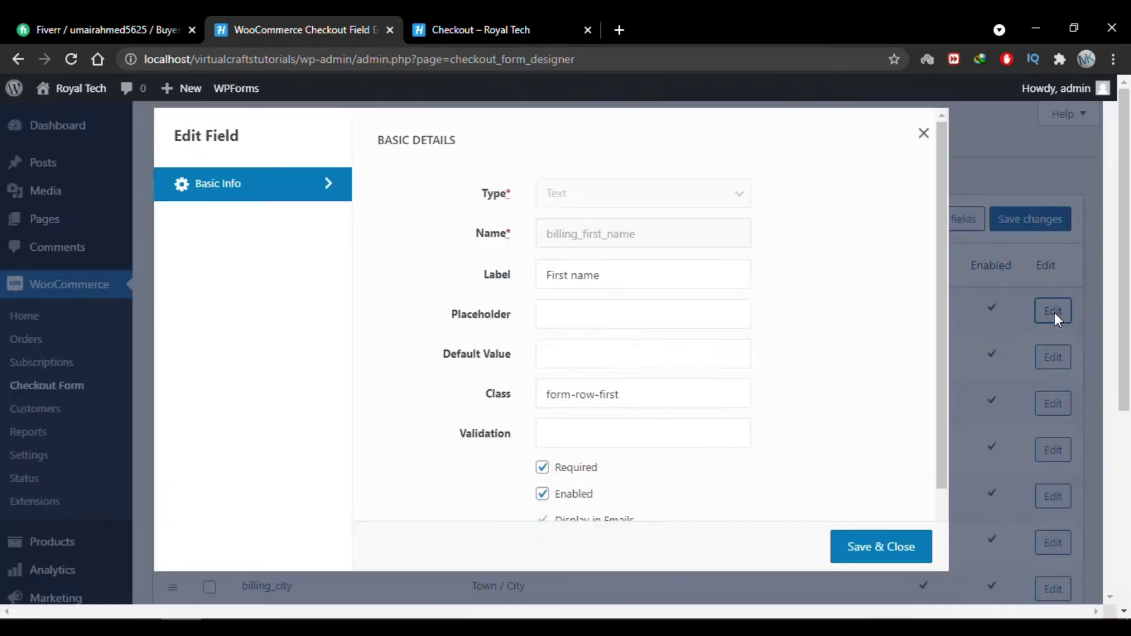
scroll(750, 371, down, 2)
scroll(750, 371, up, 2)
click(578, 274)
key(BackSpace)
text(N)
click(547, 276)
text(Your)
click(563, 315)
text(Enter Fir)
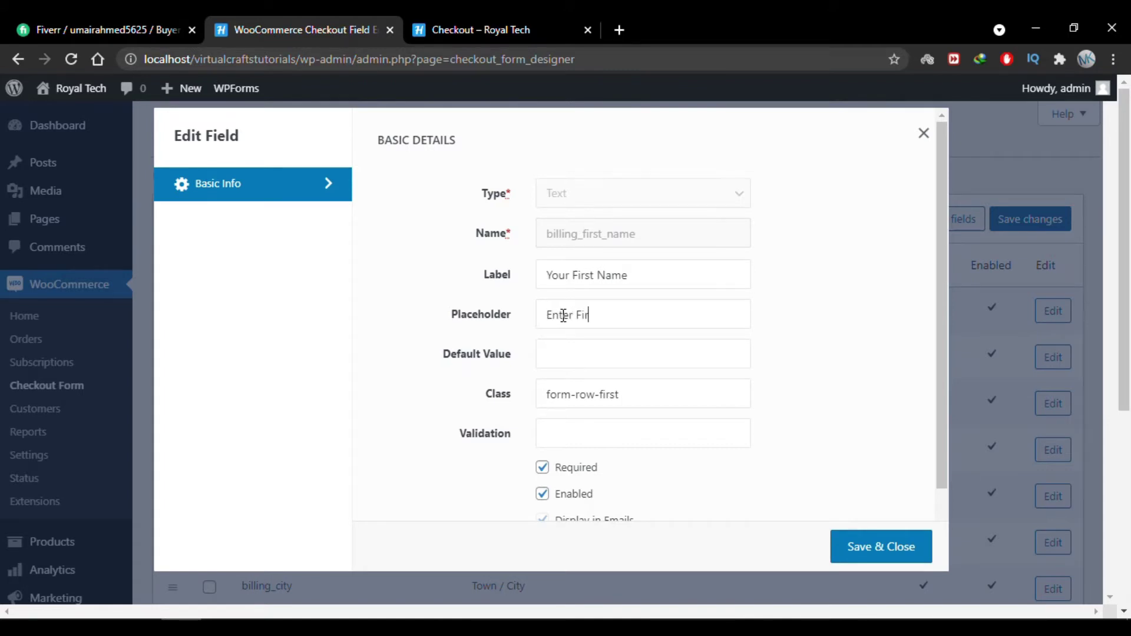
text(st Name)
Keep the first name field Required and Enabled with no validation, save it, and check its label and placeholder in the billing list
scroll(891, 308, down, 2)
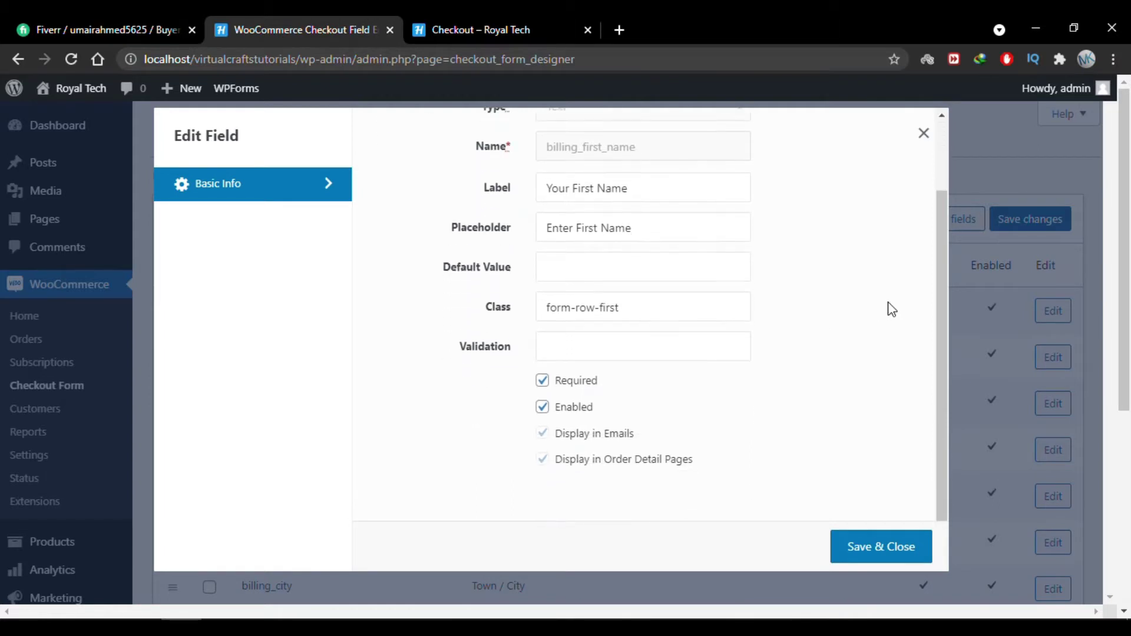
click(659, 353)
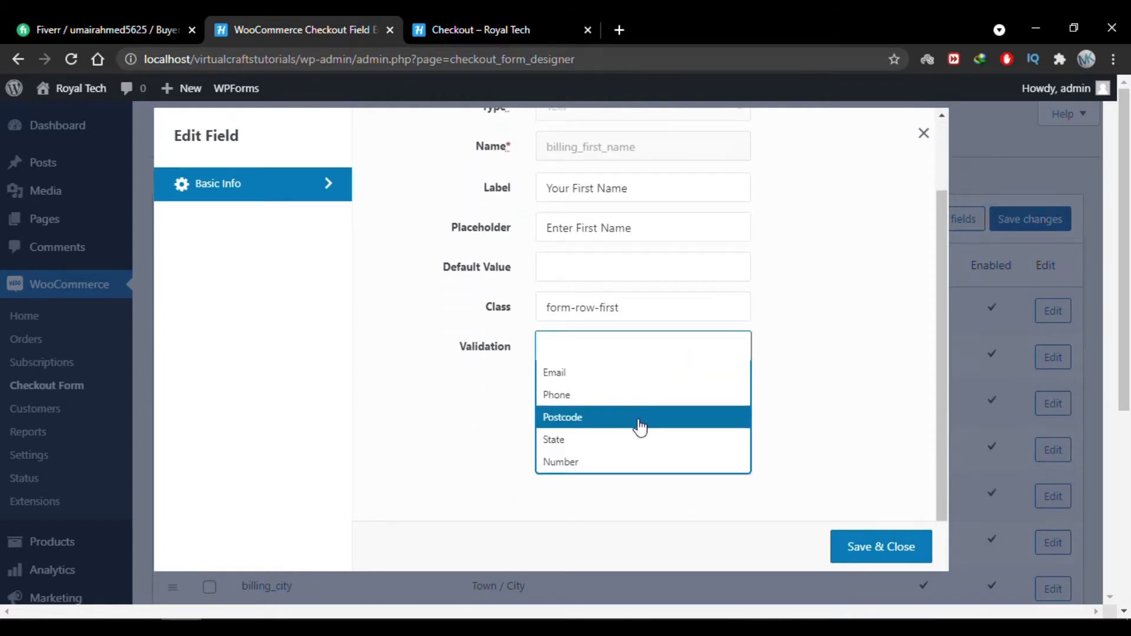
click(842, 325)
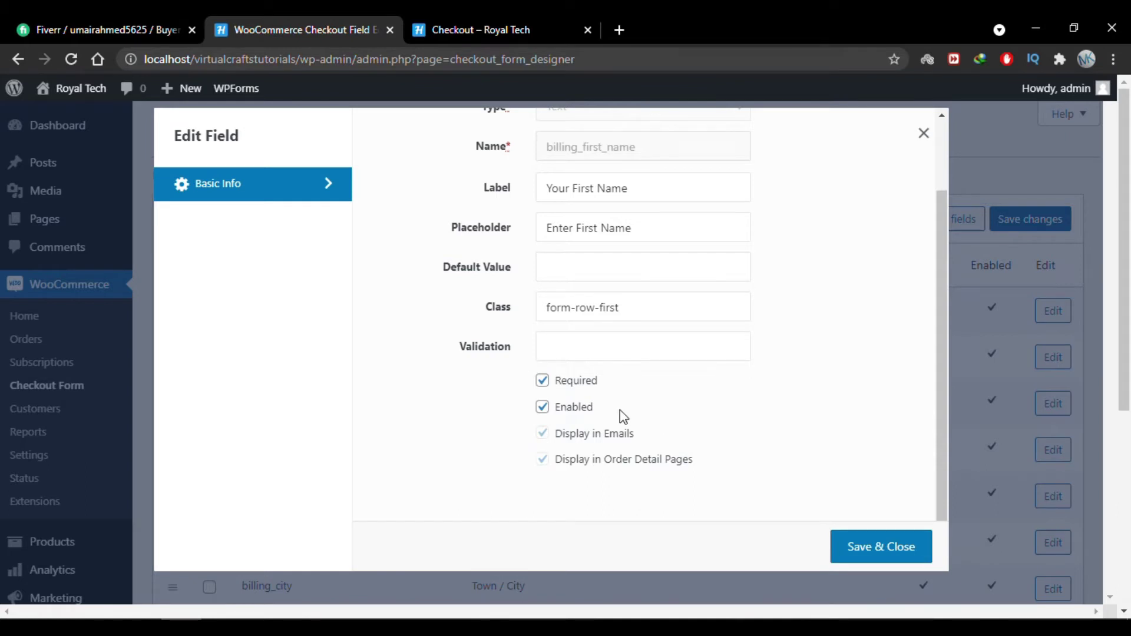
click(542, 380)
click(541, 381)
click(542, 381)
click(542, 409)
click(567, 408)
click(657, 464)
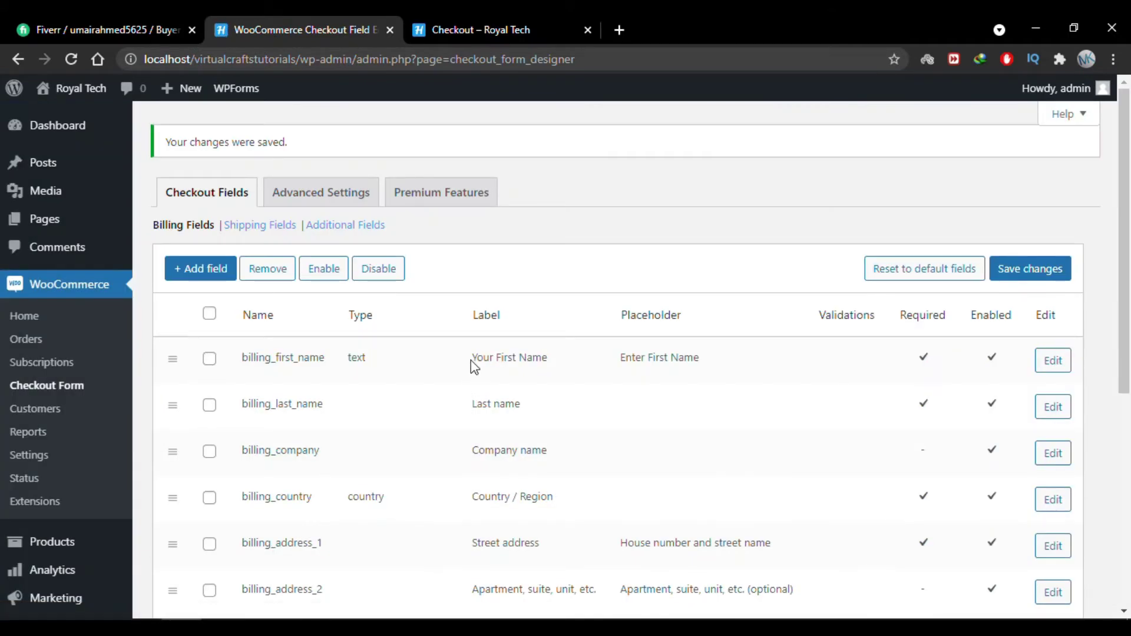
drag(471, 359, 548, 360)
click(520, 450)
drag(618, 360, 695, 361)
click(707, 371)
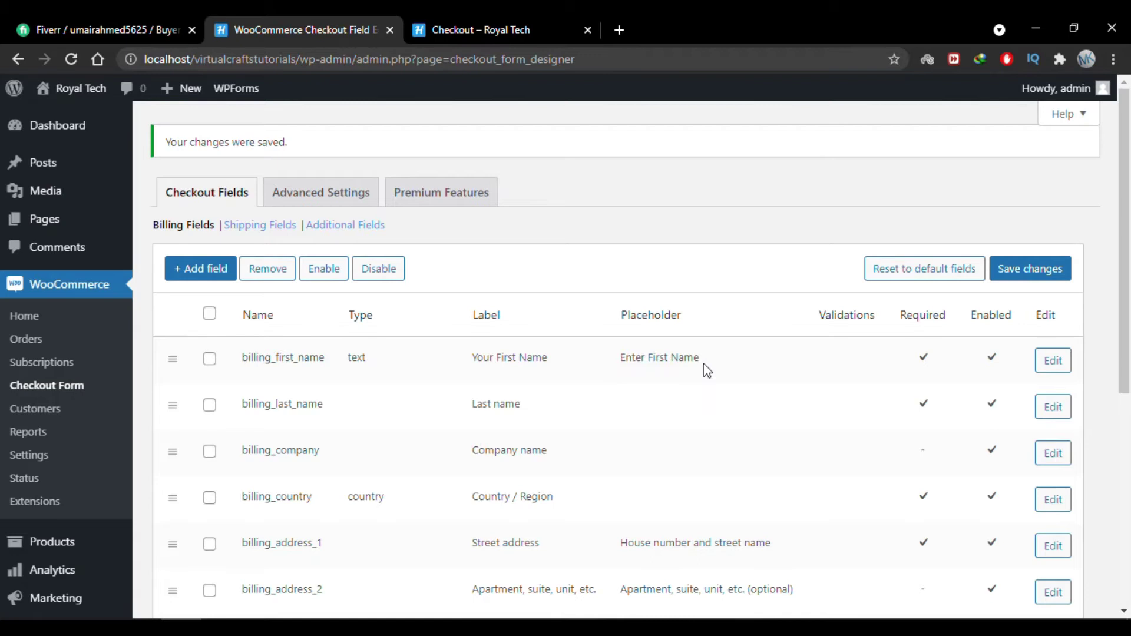
Set the billing_last_name field's label to "Your Last name" and its placeholder to "Enter Last Name", and save the field
click(1044, 407)
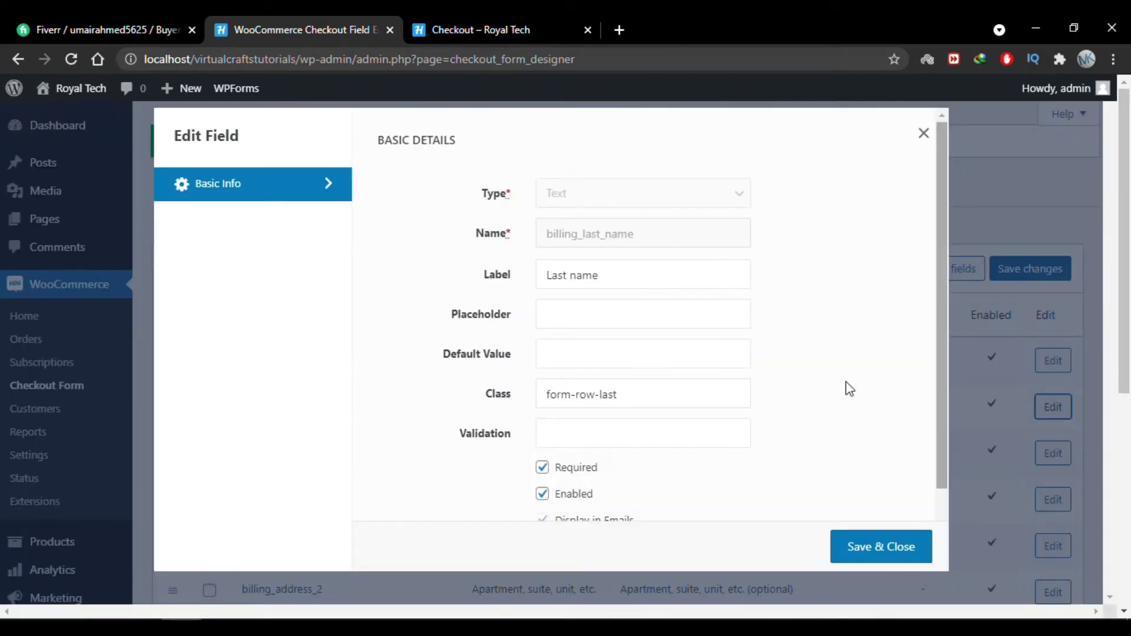
click(547, 275)
text(Your)
click(569, 316)
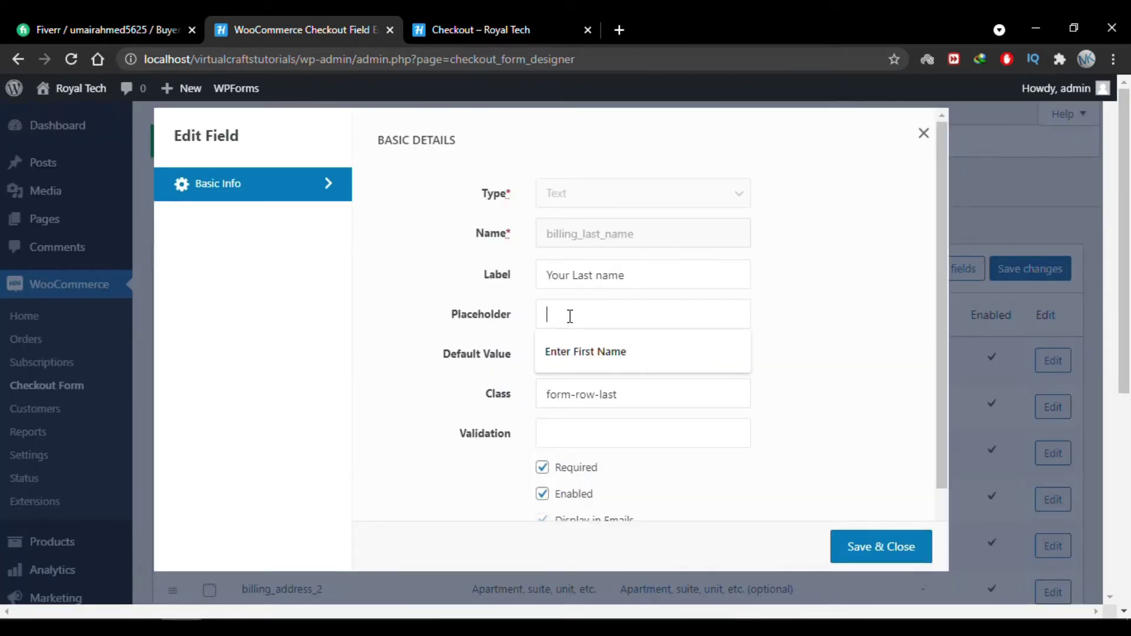
click(575, 352)
drag(597, 316, 575, 315)
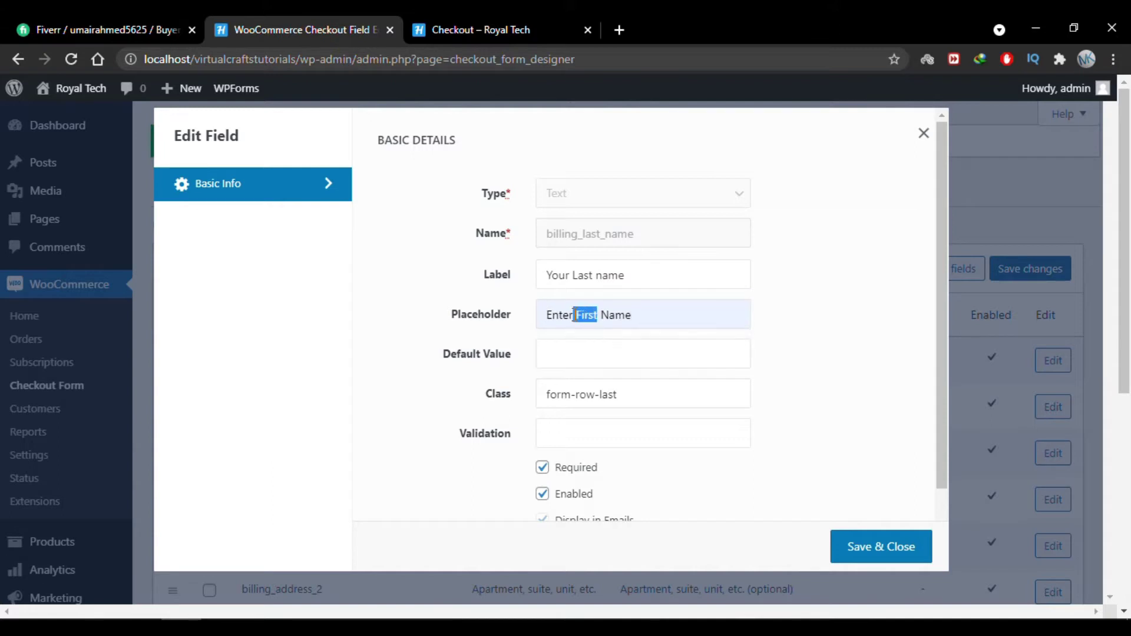
key(BackSpace)
text(Last)
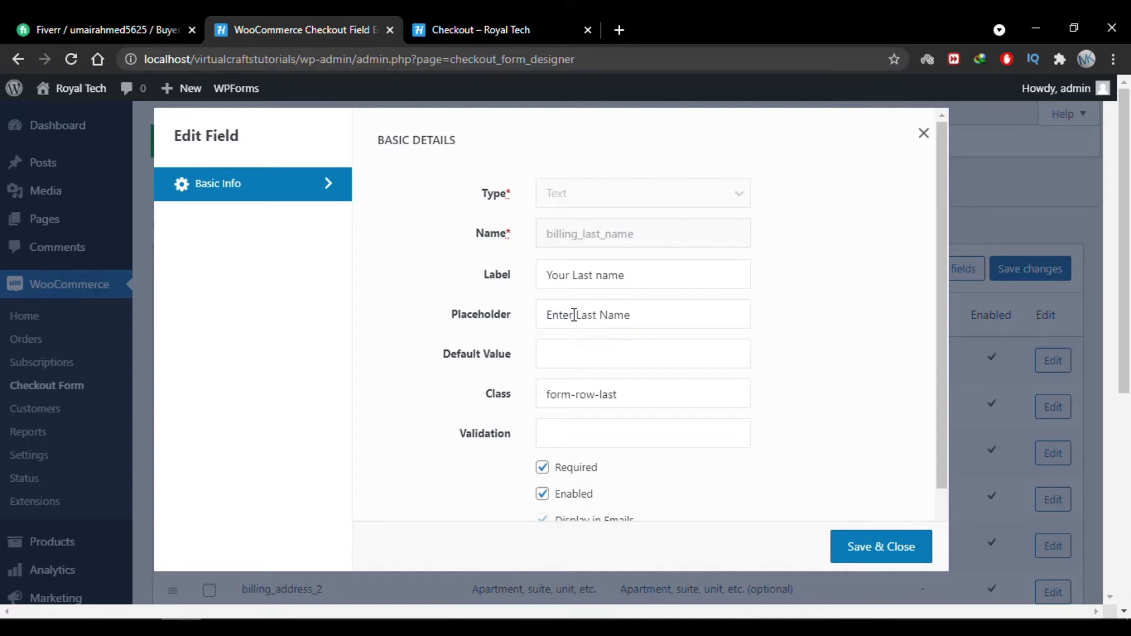
click(897, 561)
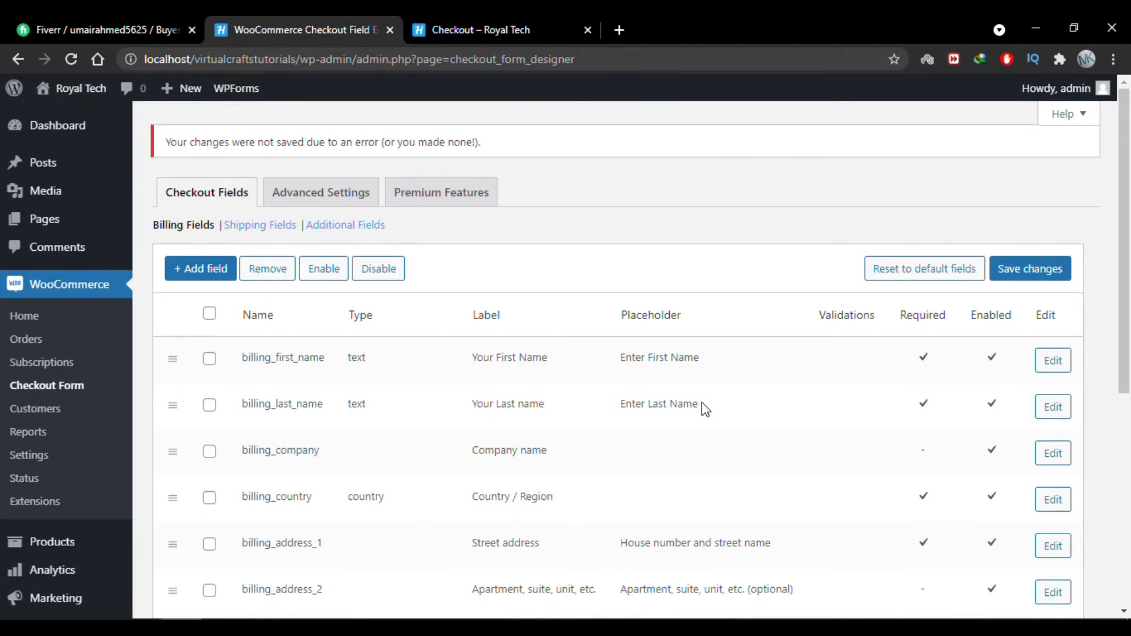
Remove the billing_company field from the billing fields and save the changes
scroll(702, 402, down, 5)
scroll(704, 407, down, 2)
scroll(704, 408, up, 7)
click(209, 452)
click(269, 277)
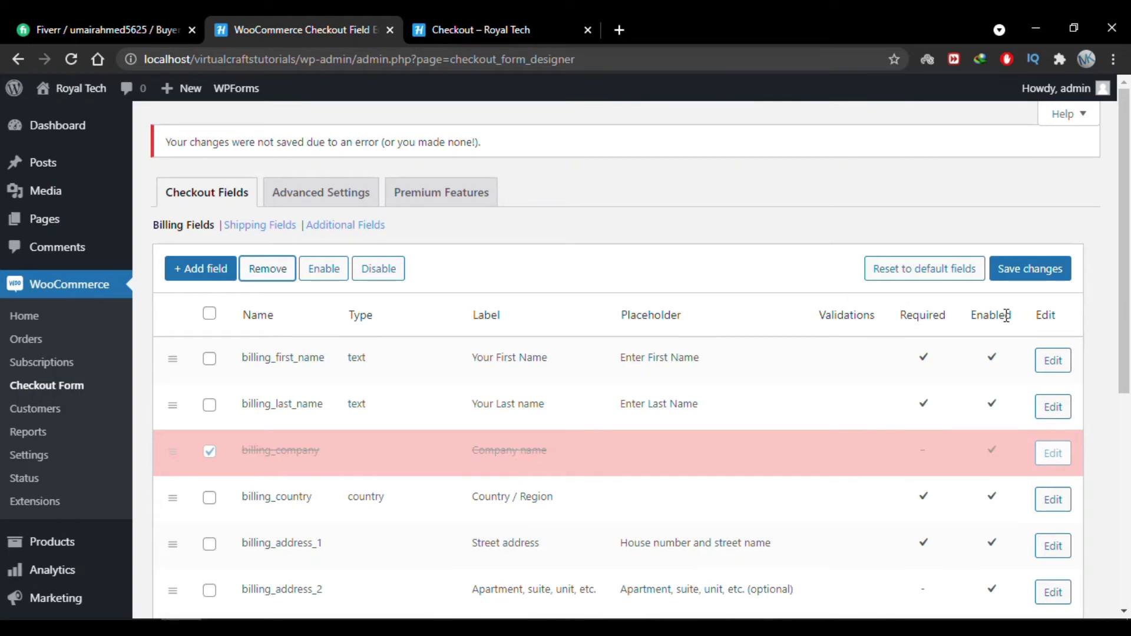
click(1011, 285)
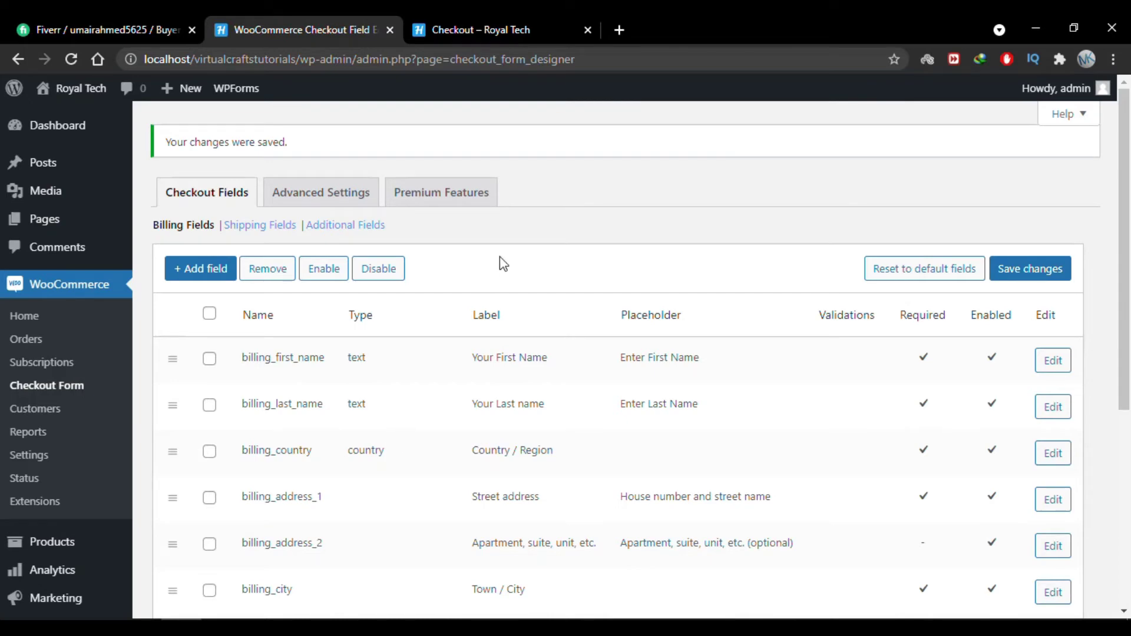
Reload the live checkout page and clear the first name entry to check the billing form's new labels and placeholder
click(480, 27)
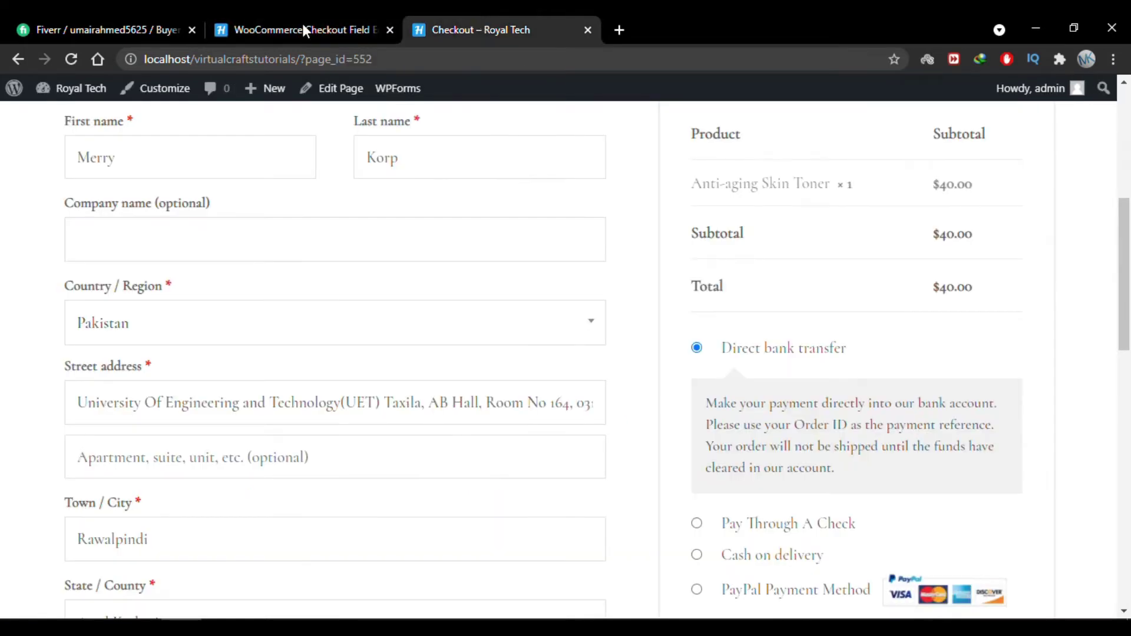
click(73, 59)
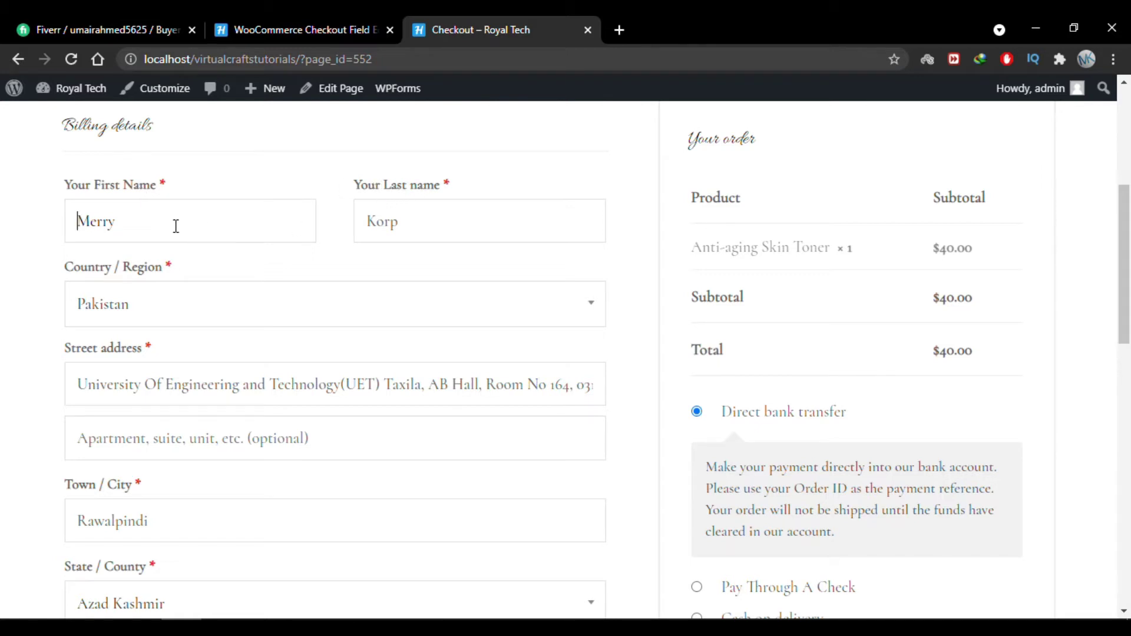
drag(175, 225, 73, 224)
key(BackSpace)
click(34, 230)
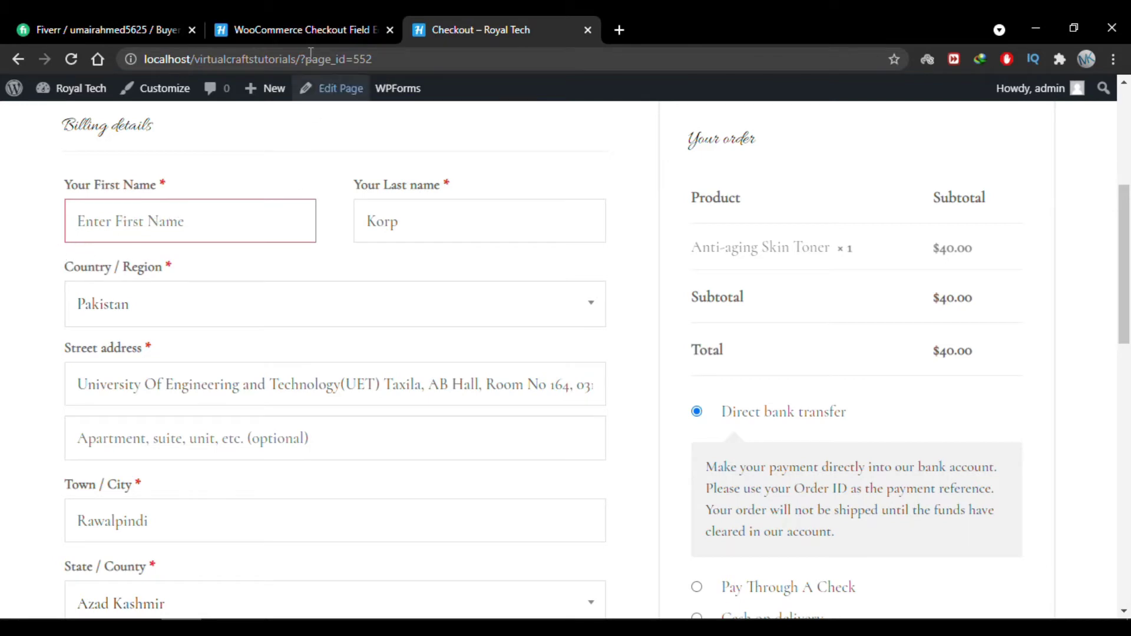
Disable billing_country, billing_address_1 and billing_address_2 in the checkout field editor, save the changes, and check the reloaded checkout page
click(306, 31)
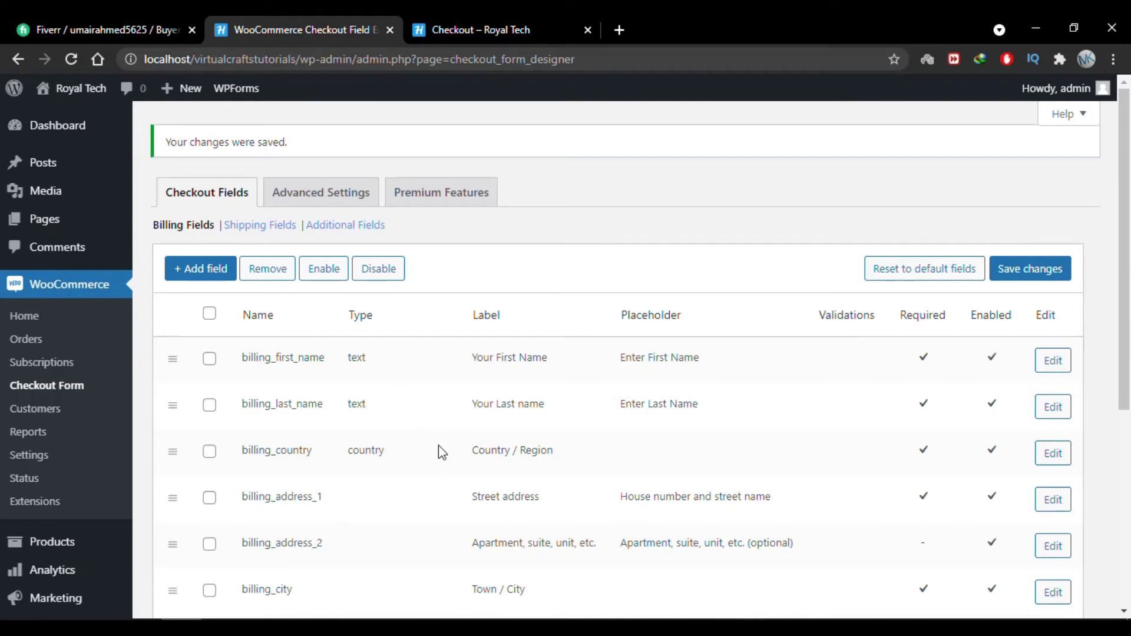
click(209, 451)
click(209, 498)
click(209, 543)
click(372, 277)
scroll(462, 422, down, 2)
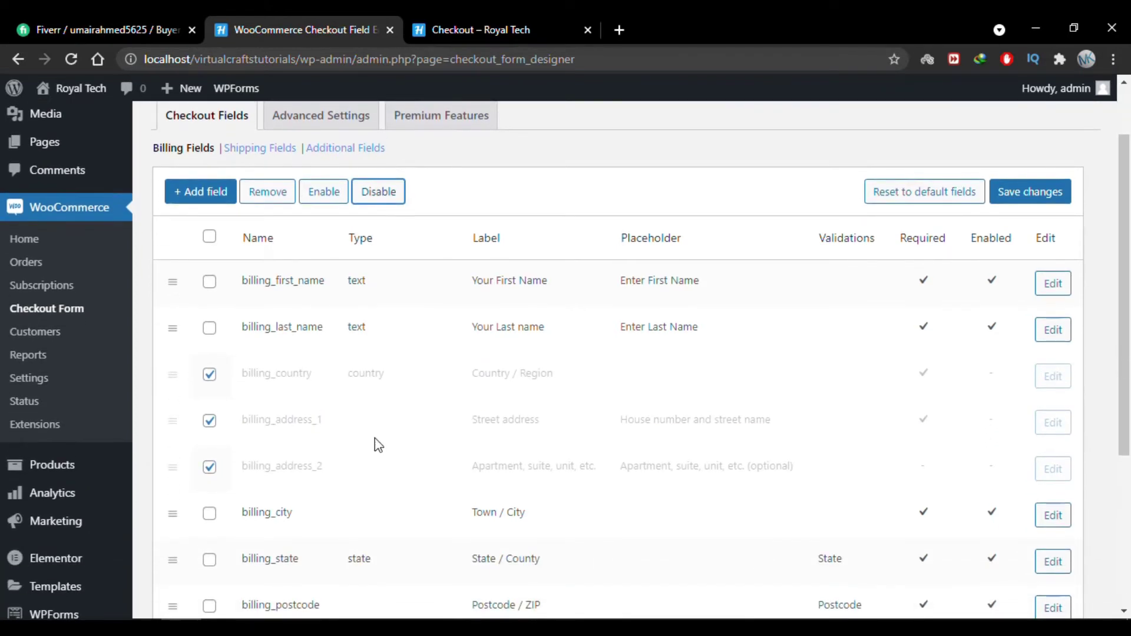
click(1054, 193)
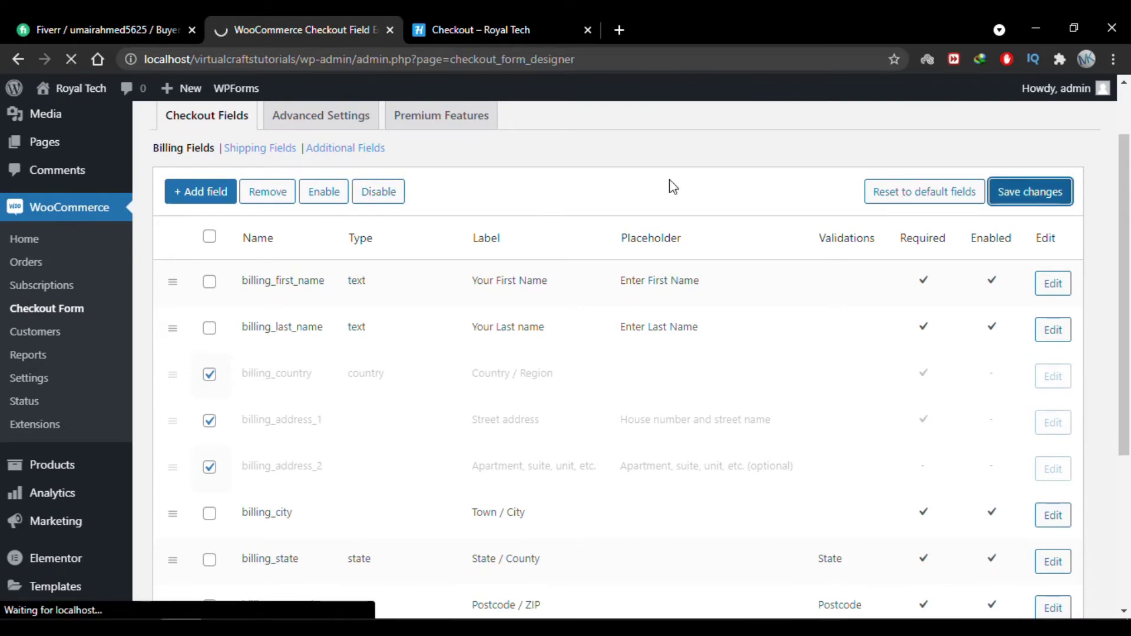
click(514, 23)
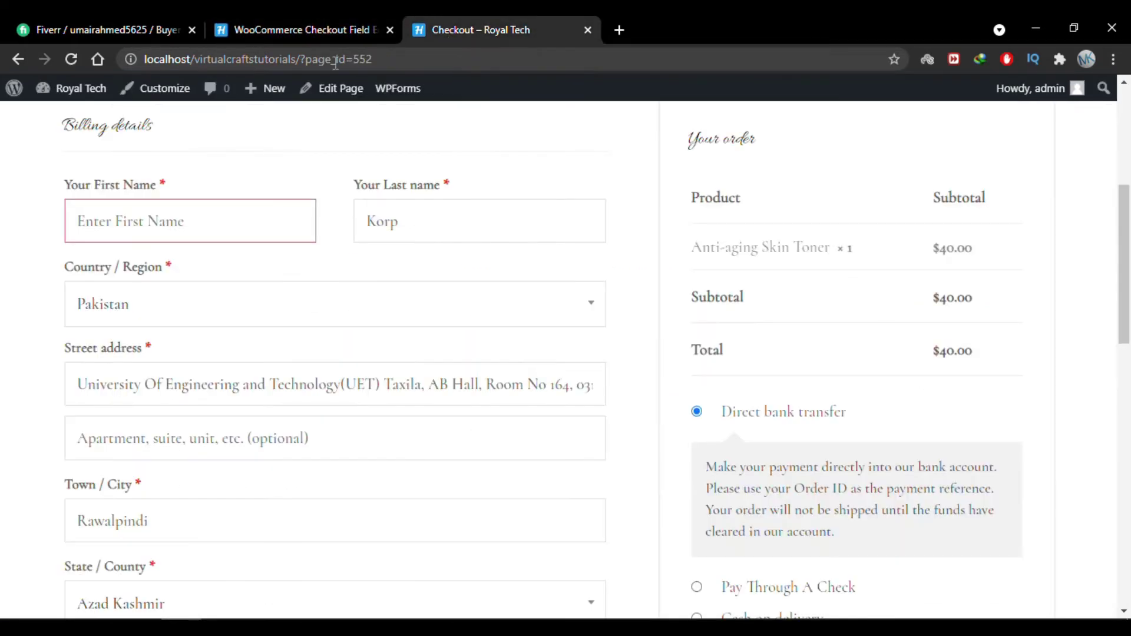
click(72, 59)
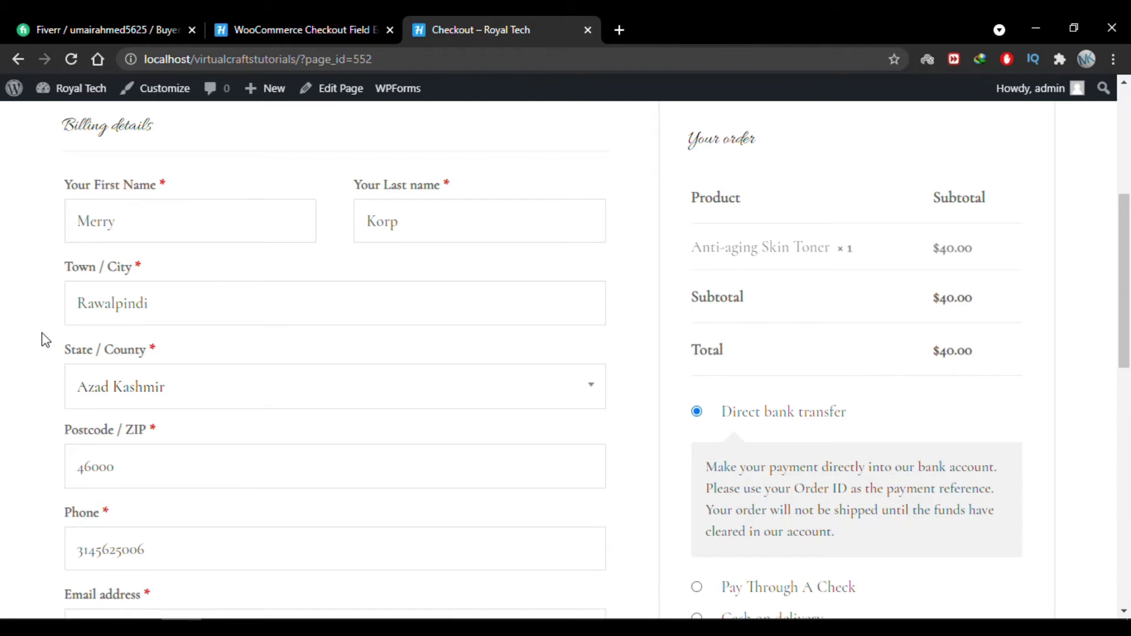
Enable billing_country, billing_address_1 and billing_address_2 again in the field editor, save the changes, and reload the checkout page to check them
click(300, 27)
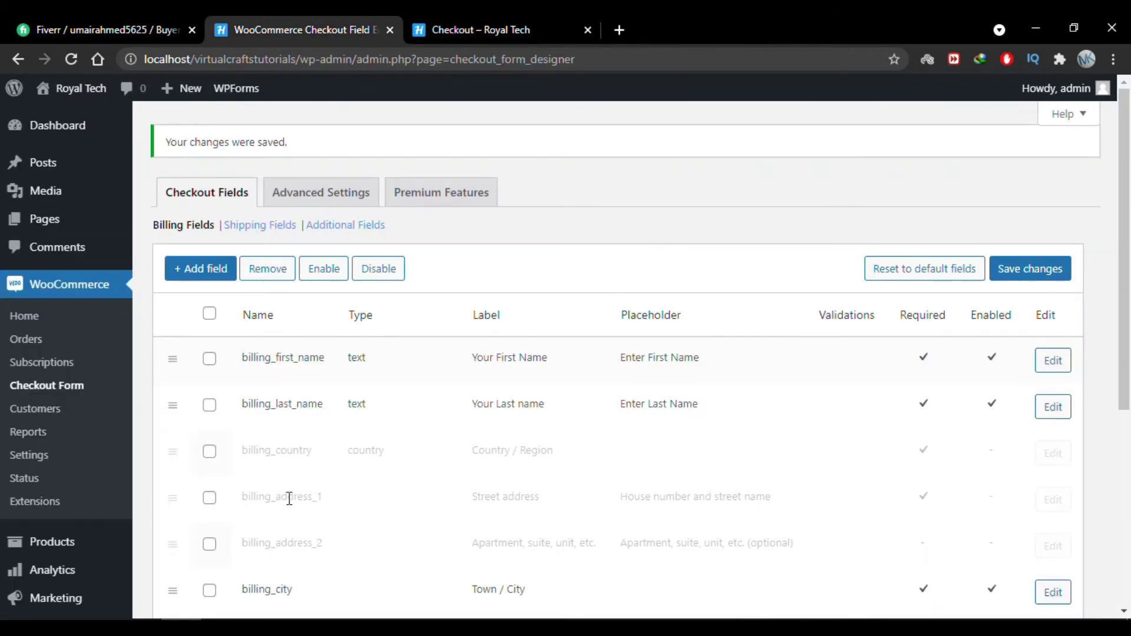
scroll(289, 497, down, 1)
click(210, 407)
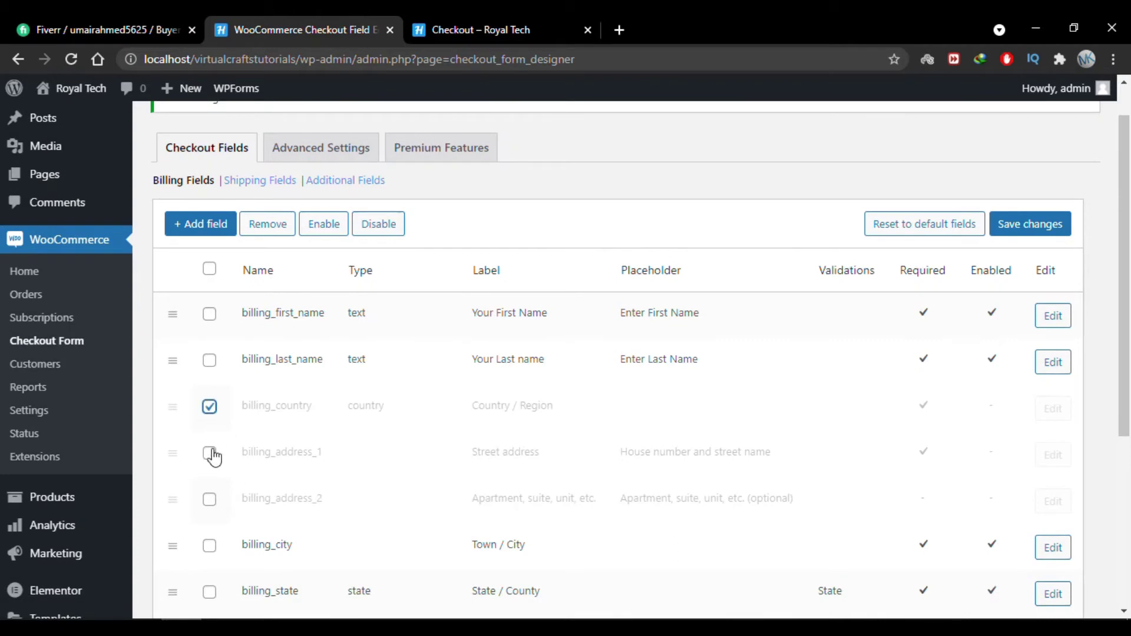
click(209, 452)
click(210, 498)
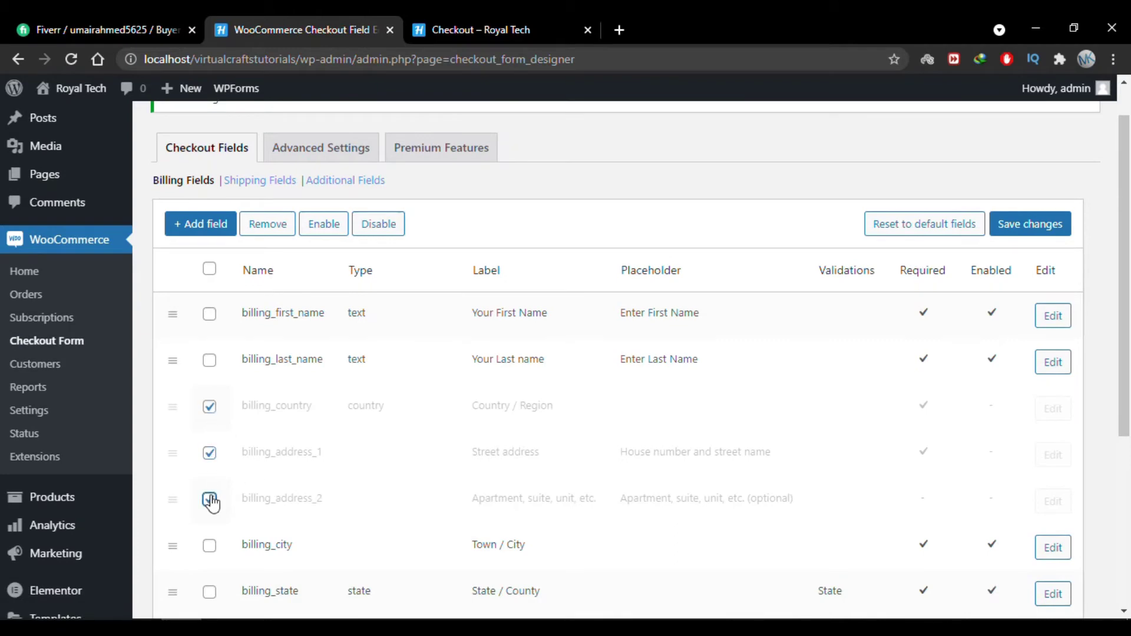
click(324, 225)
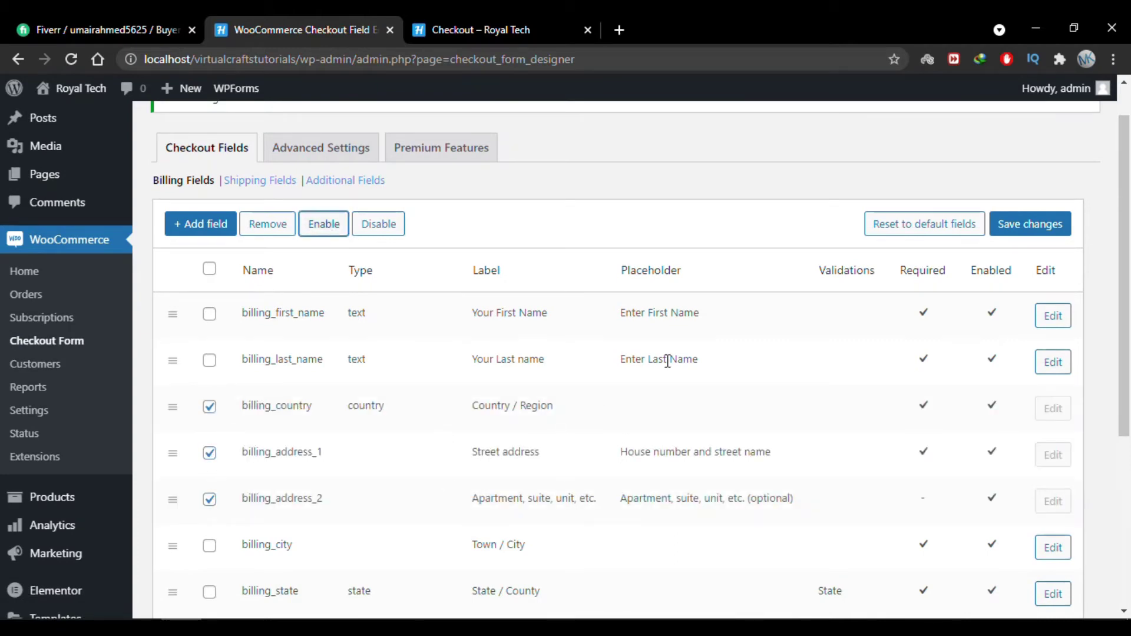
click(1038, 234)
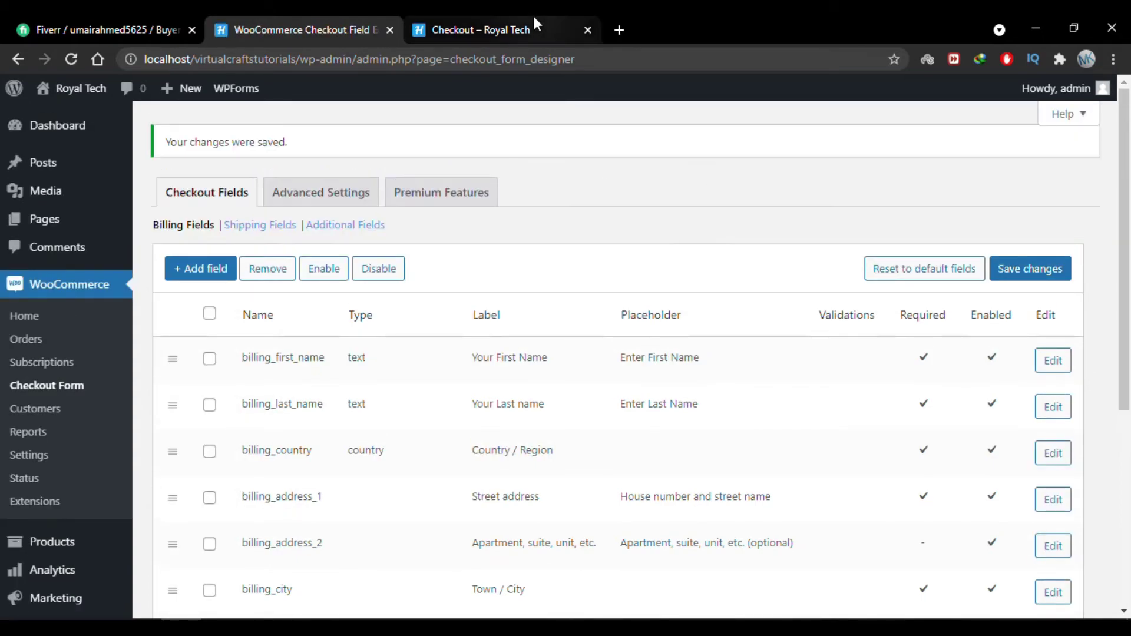
click(533, 13)
click(73, 54)
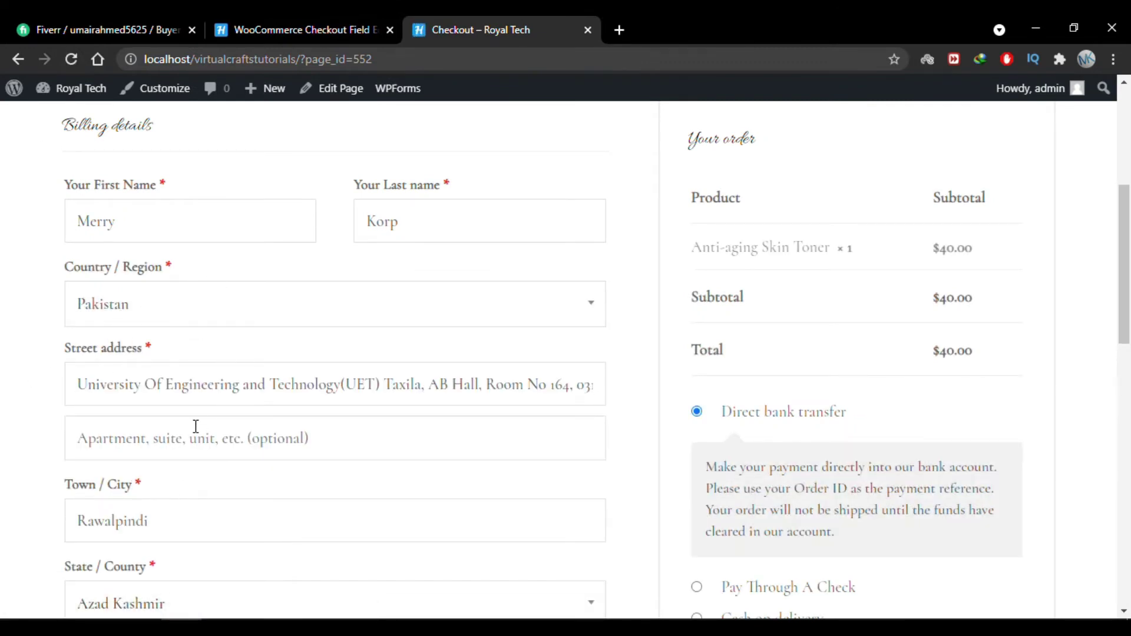
Back in the checkout field editor, start a new billing field of type Select and name it billing_business
click(290, 25)
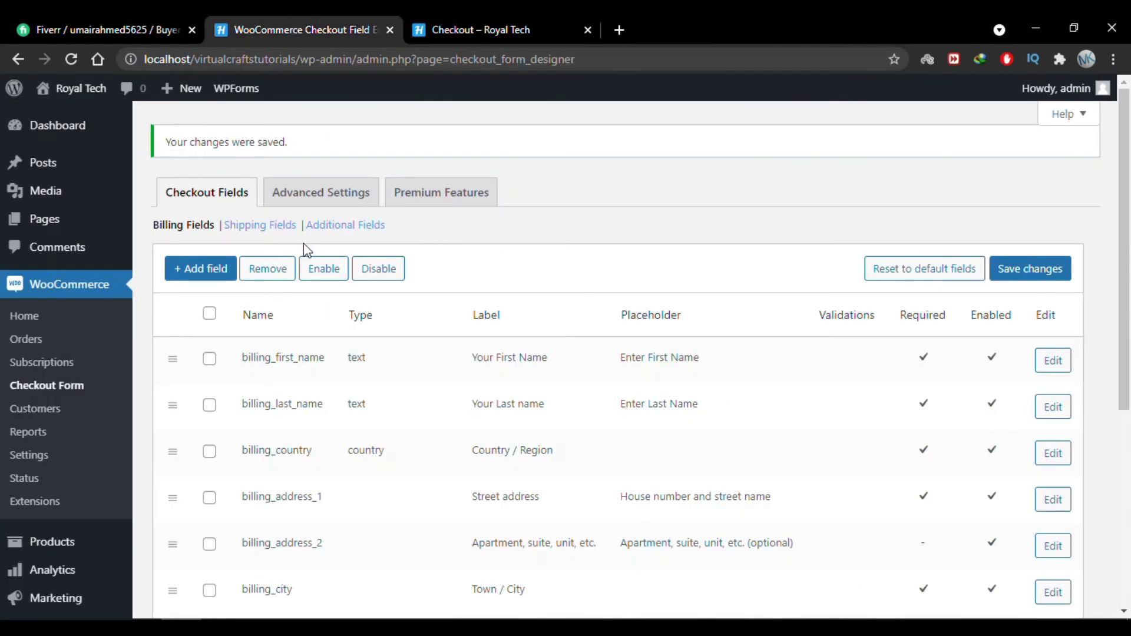
click(221, 269)
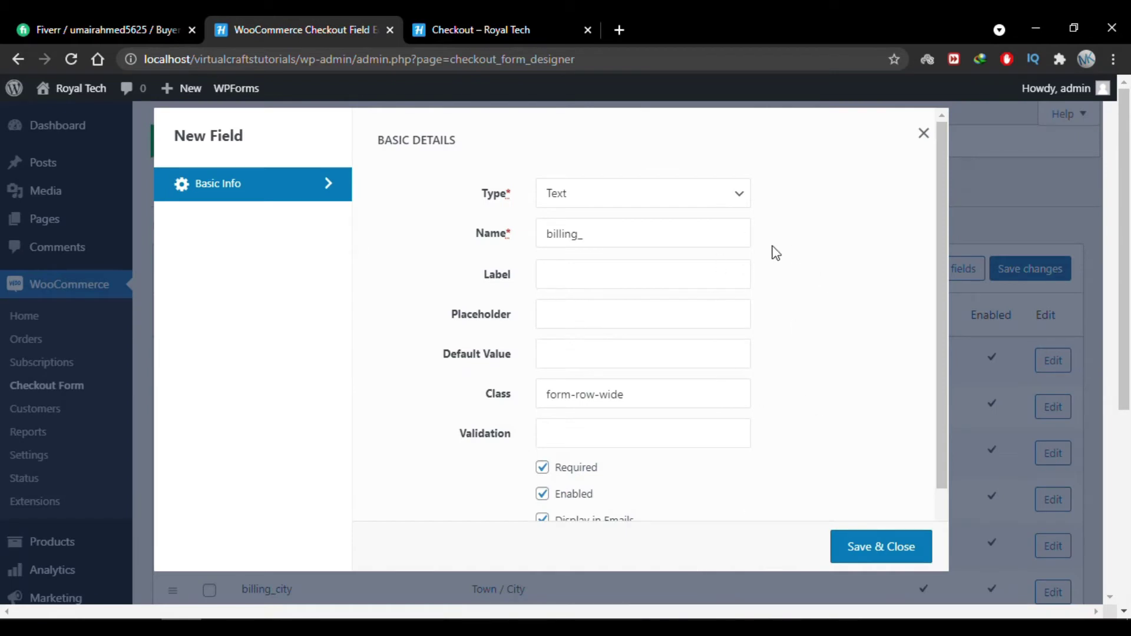
click(723, 200)
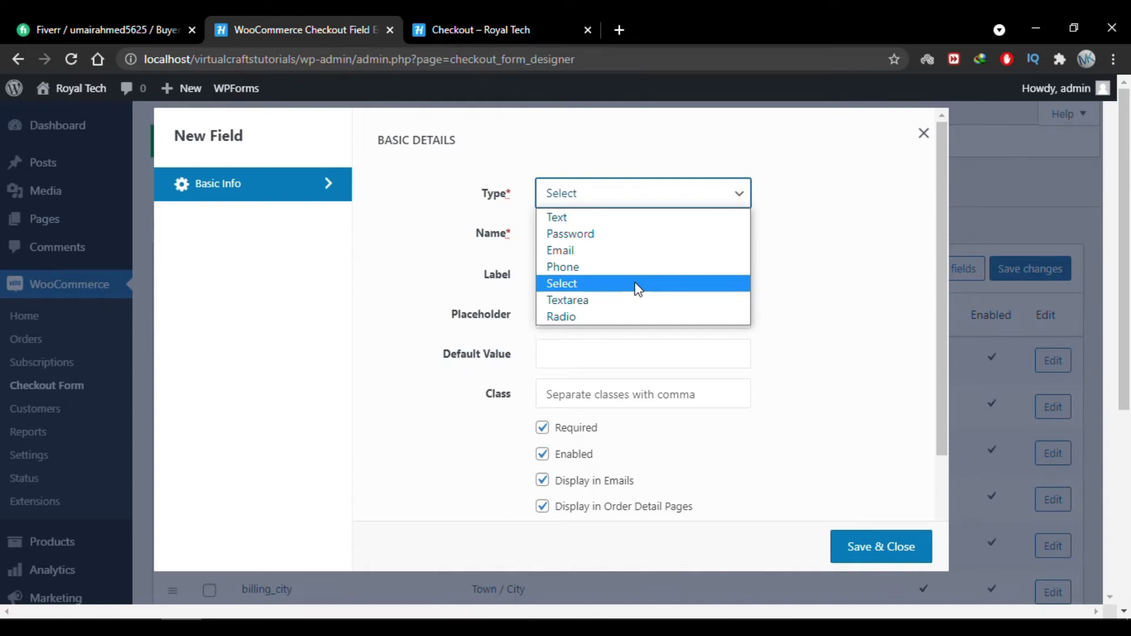
click(635, 284)
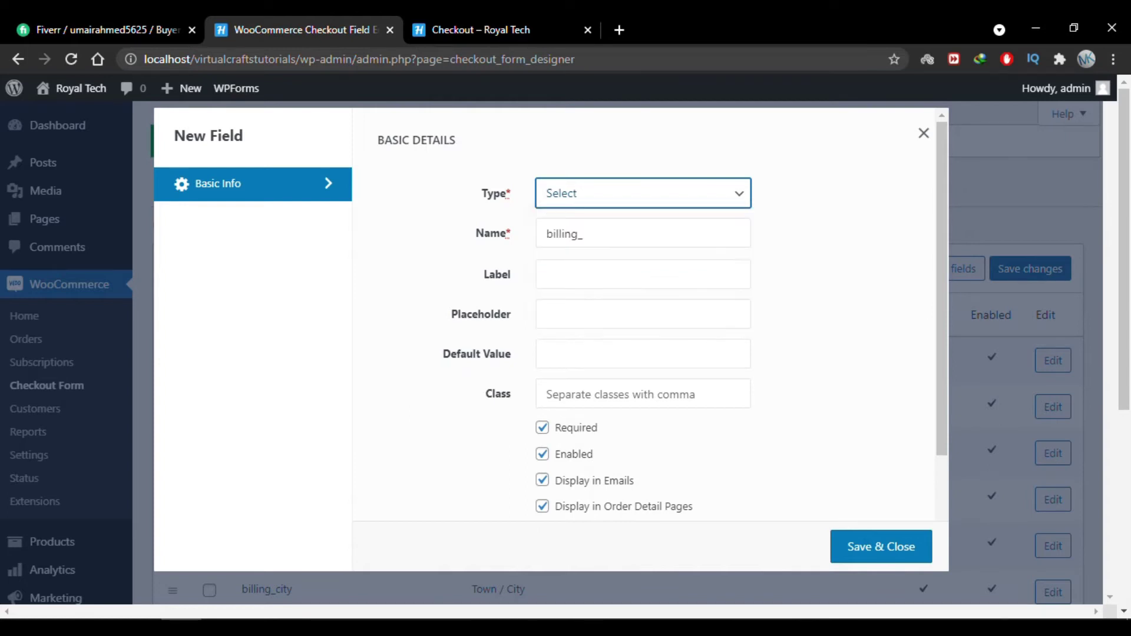
click(598, 233)
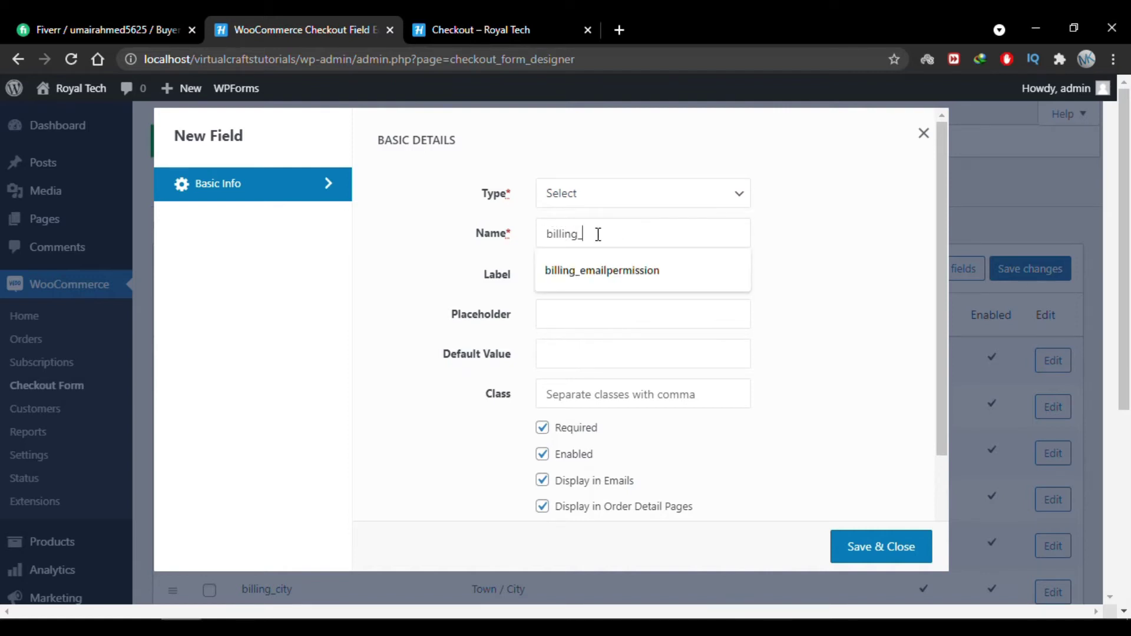
text(business)
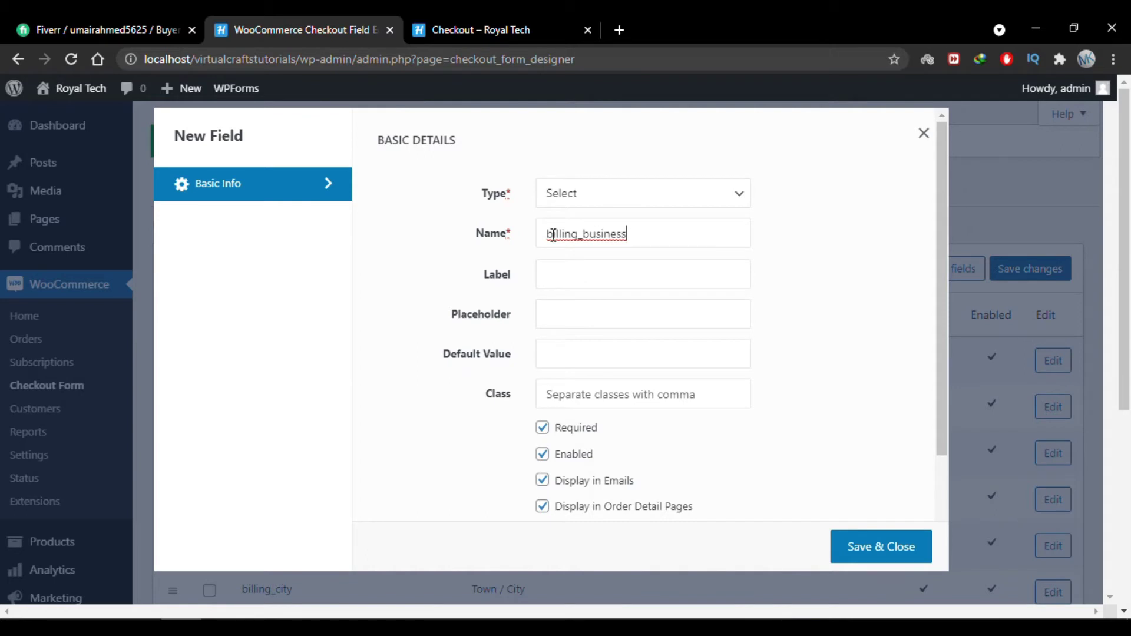
click(636, 234)
Label the new field "Your Business Type" and make it not required
click(609, 272)
text(Y)
key(BackSpace)
text(Your Business Type)
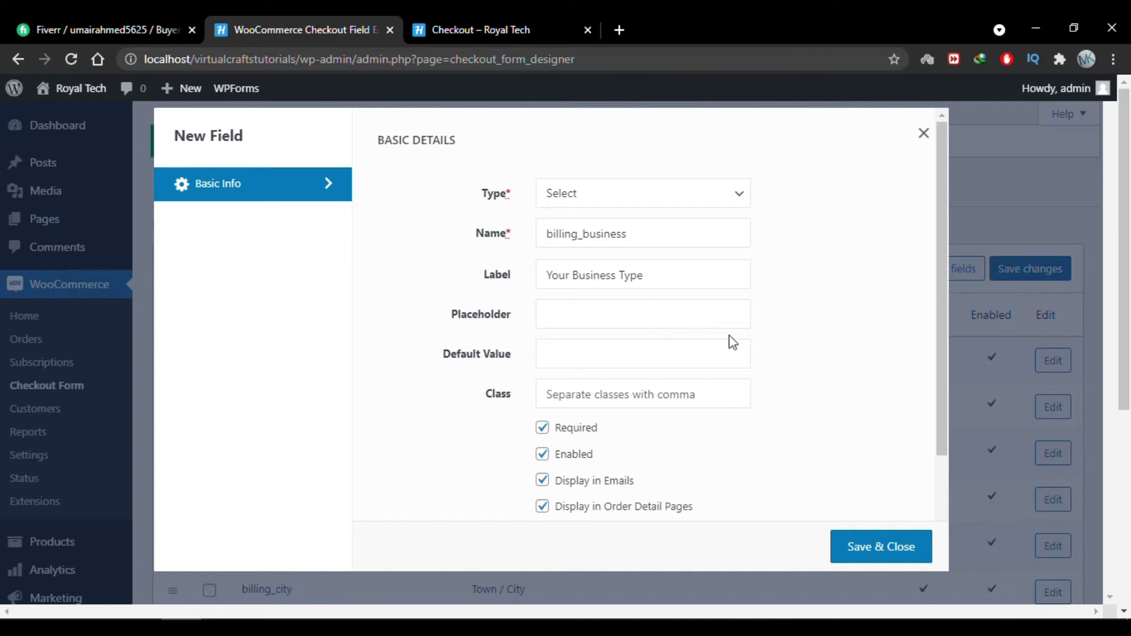
scroll(809, 355, down, 1)
scroll(808, 355, down, 2)
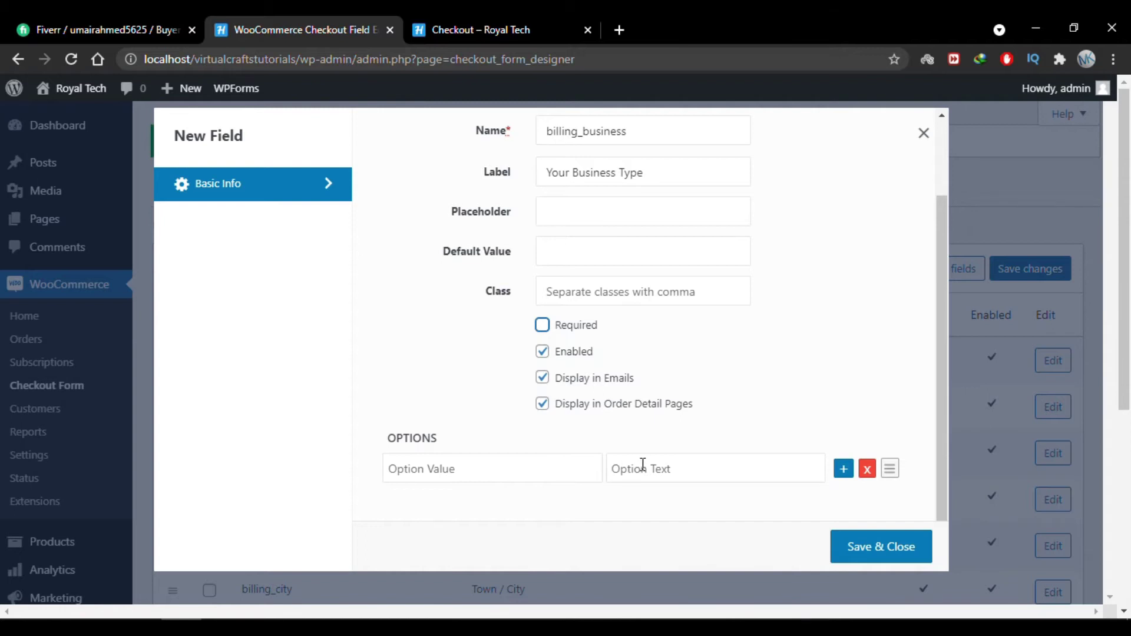
Give the new field two options: value p2p with text P2P, and value b2b with text B2B
text(P2P)
click(843, 469)
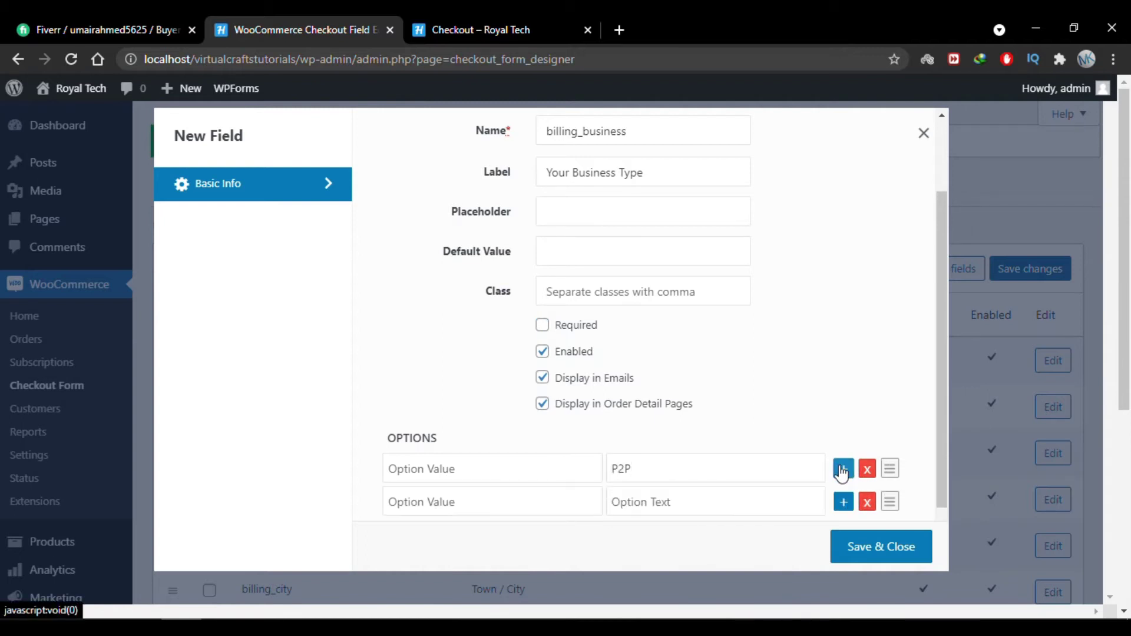
click(694, 500)
text(B2B)
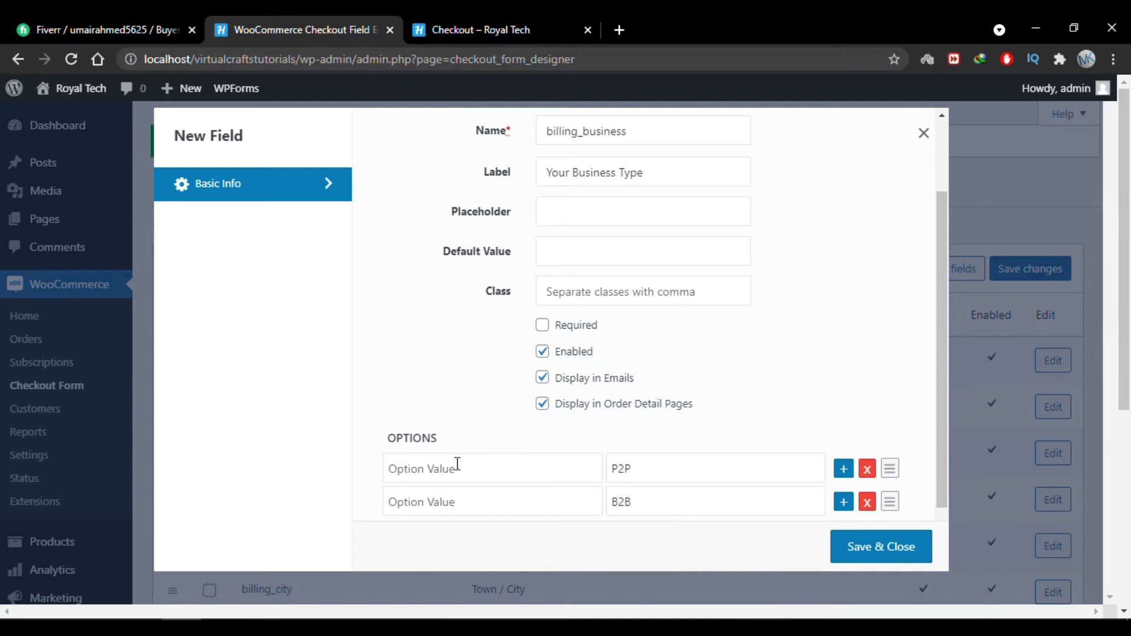
click(457, 464)
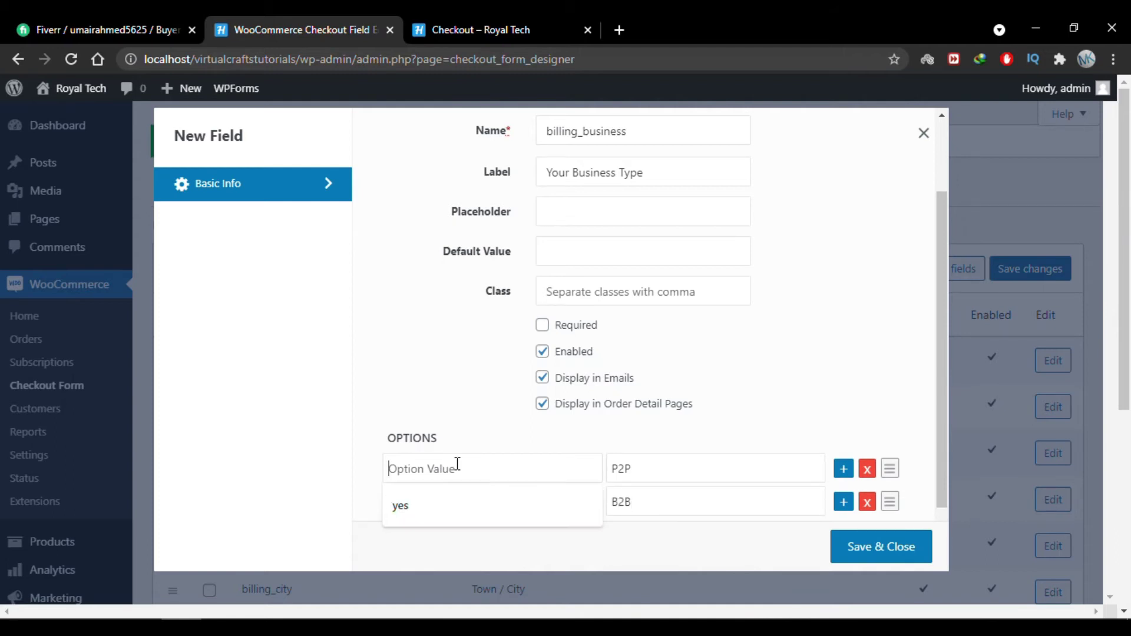
text(p2p)
click(451, 501)
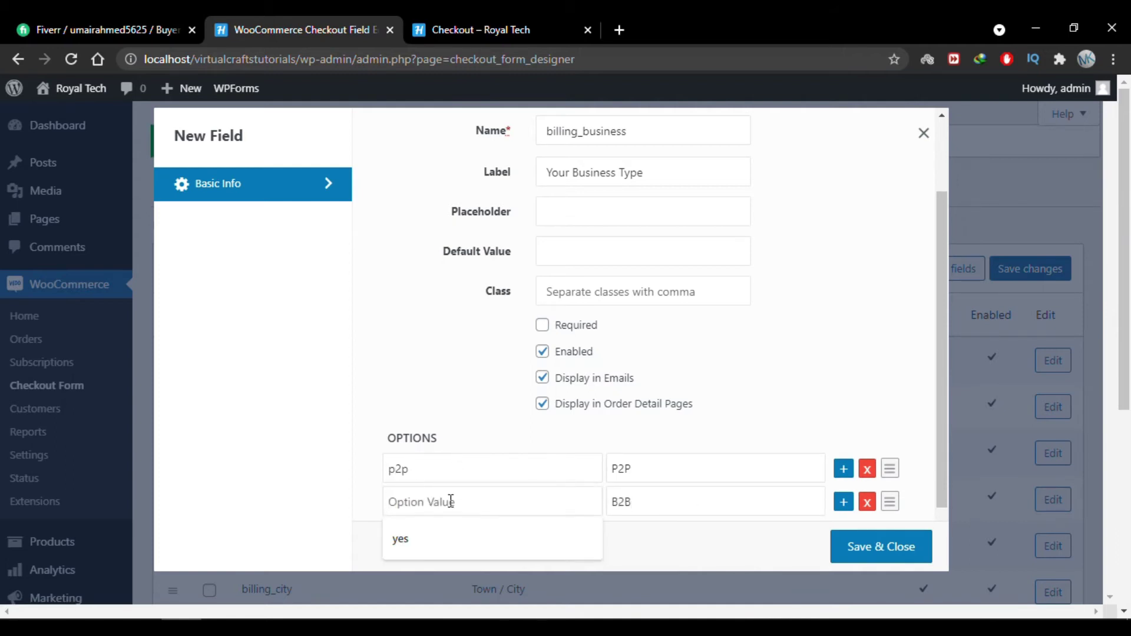
text(b2b)
scroll(878, 202, down, 1)
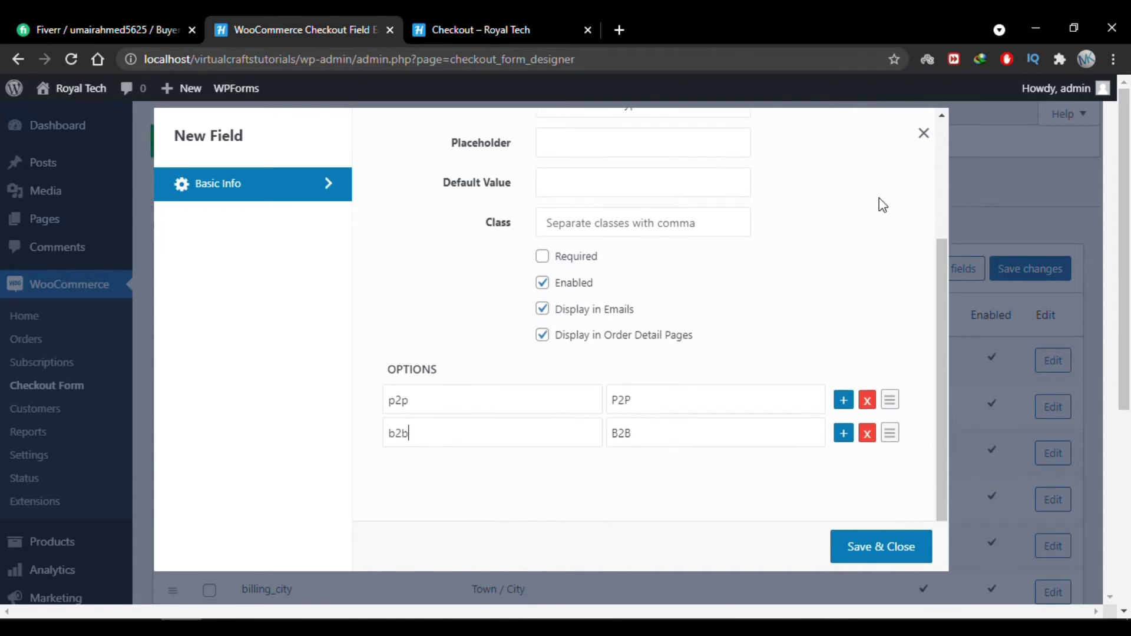
click(843, 431)
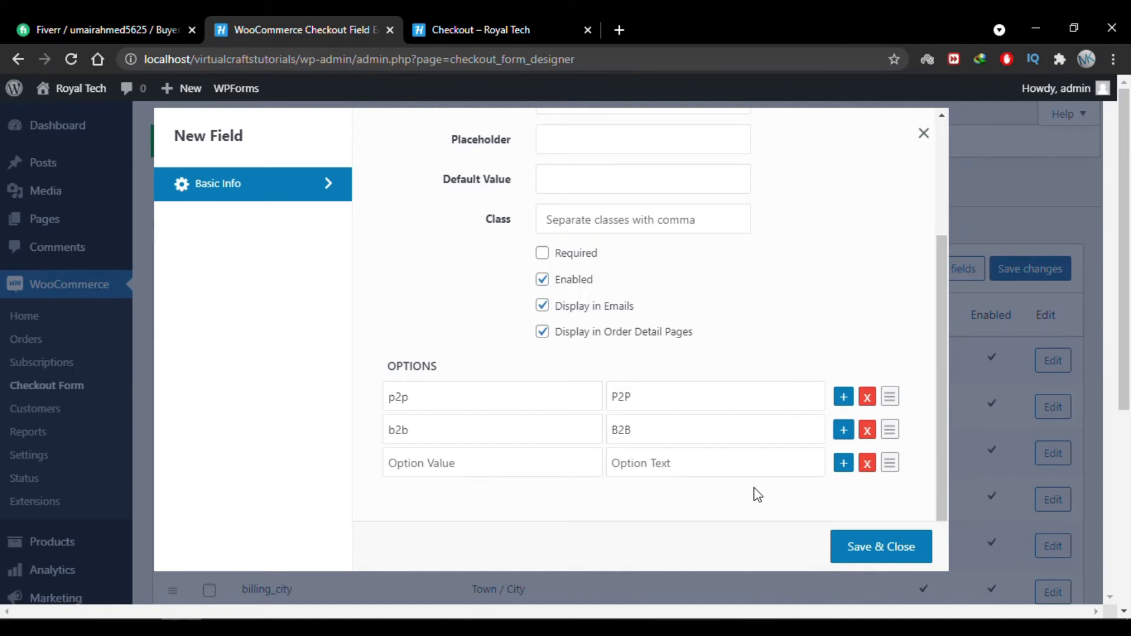
click(867, 463)
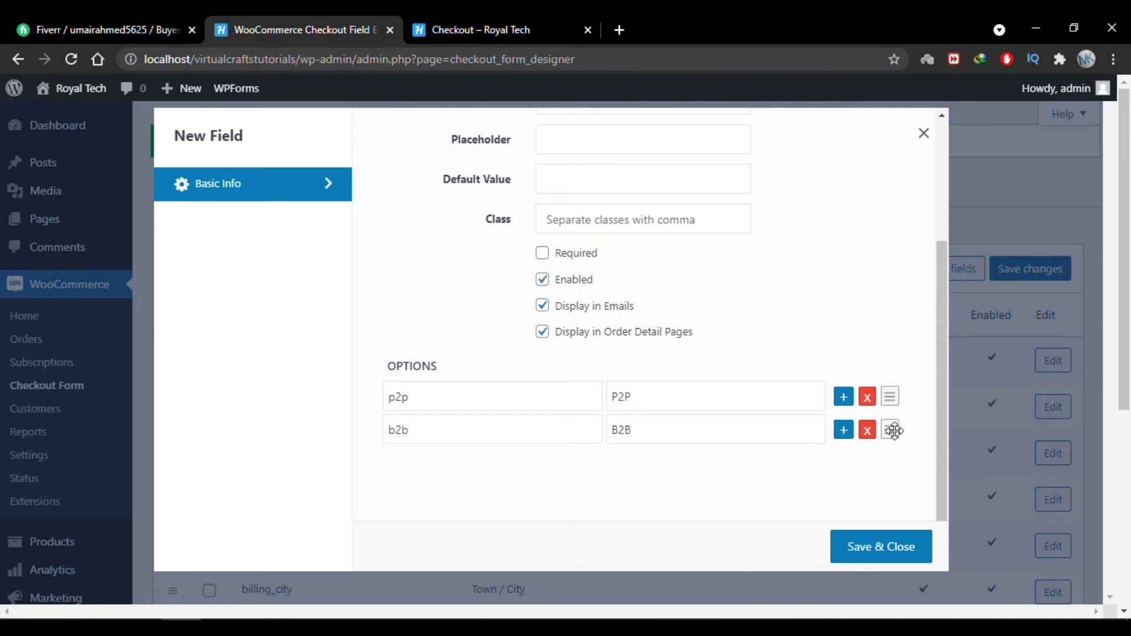
mouse_move(893, 429)
mouse_down()
mouse_move(888, 396)
mouse_move(892, 431)
mouse_up()
Save the new business type field and check its entry in the billing fields list
click(877, 550)
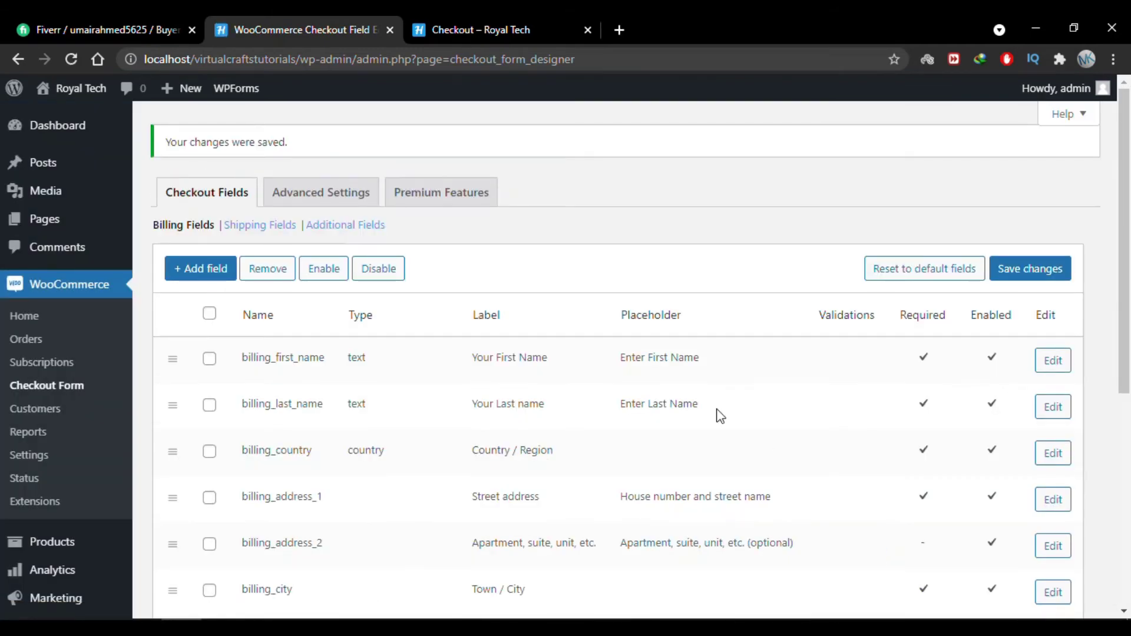
scroll(720, 412, down, 6)
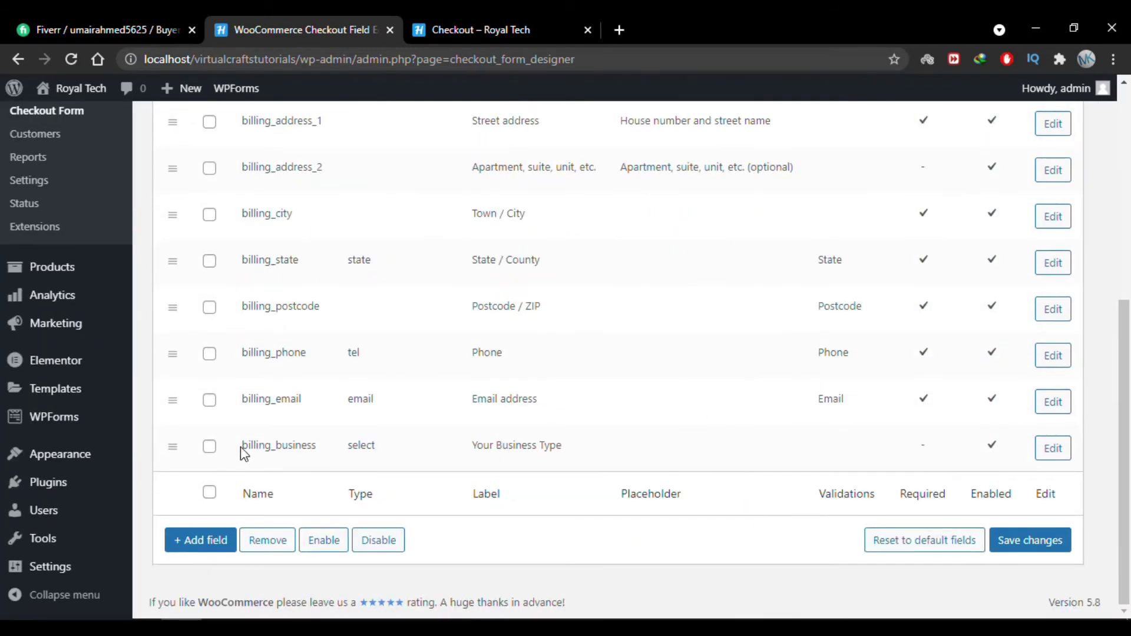
drag(241, 449, 293, 451)
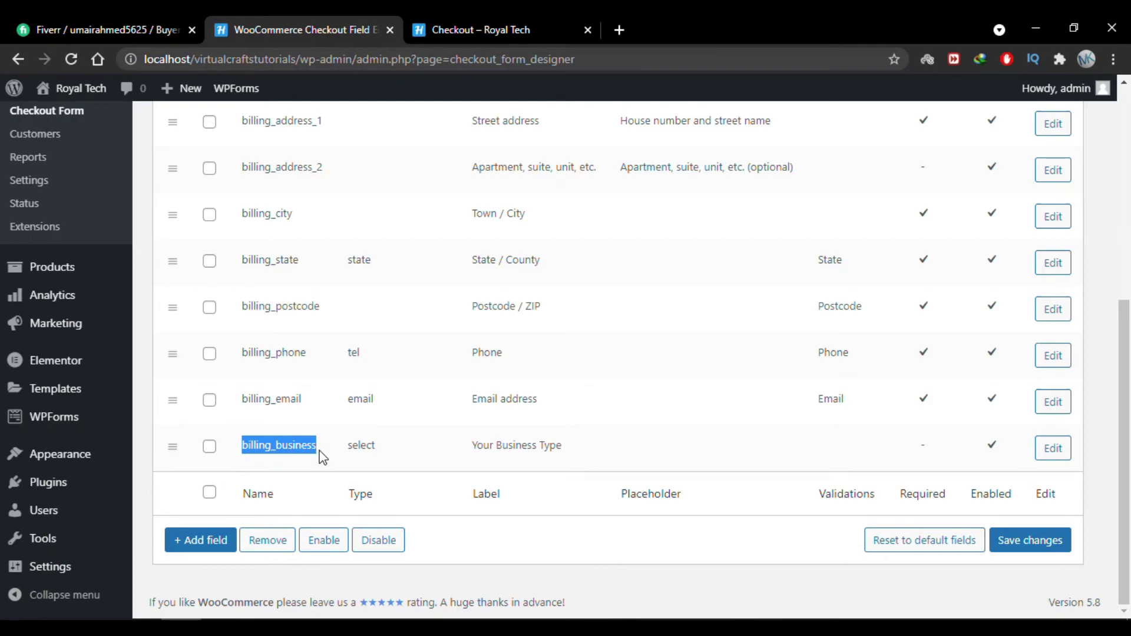
click(346, 448)
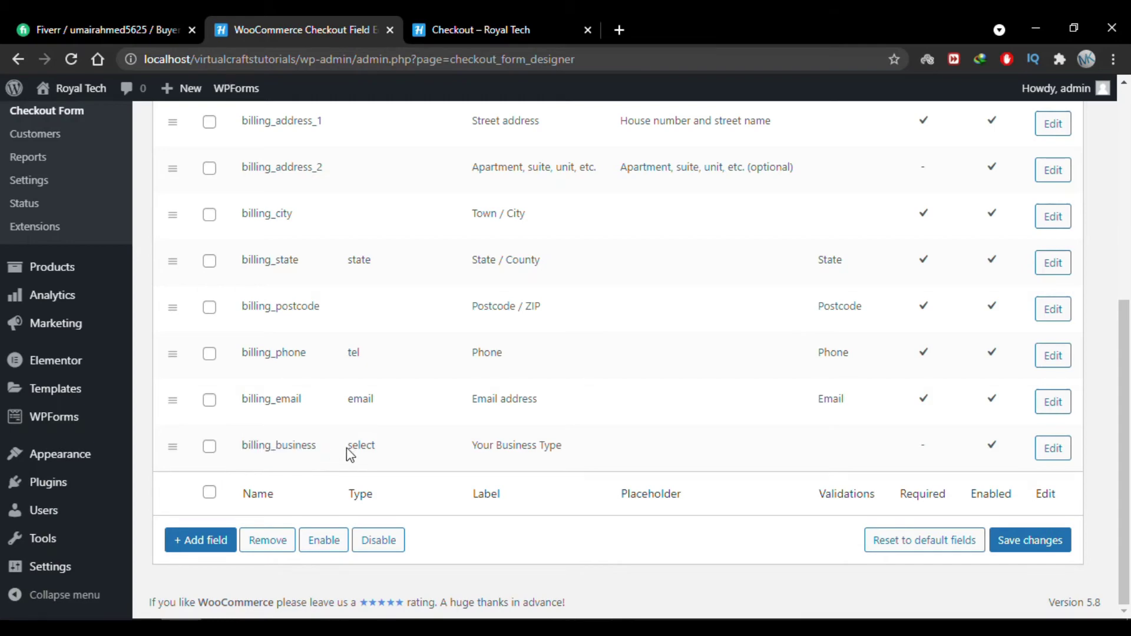
Review the billing_business row's type and label, and save the changes to the billing fields
drag(346, 448, 381, 448)
click(471, 446)
drag(471, 446, 566, 441)
click(567, 443)
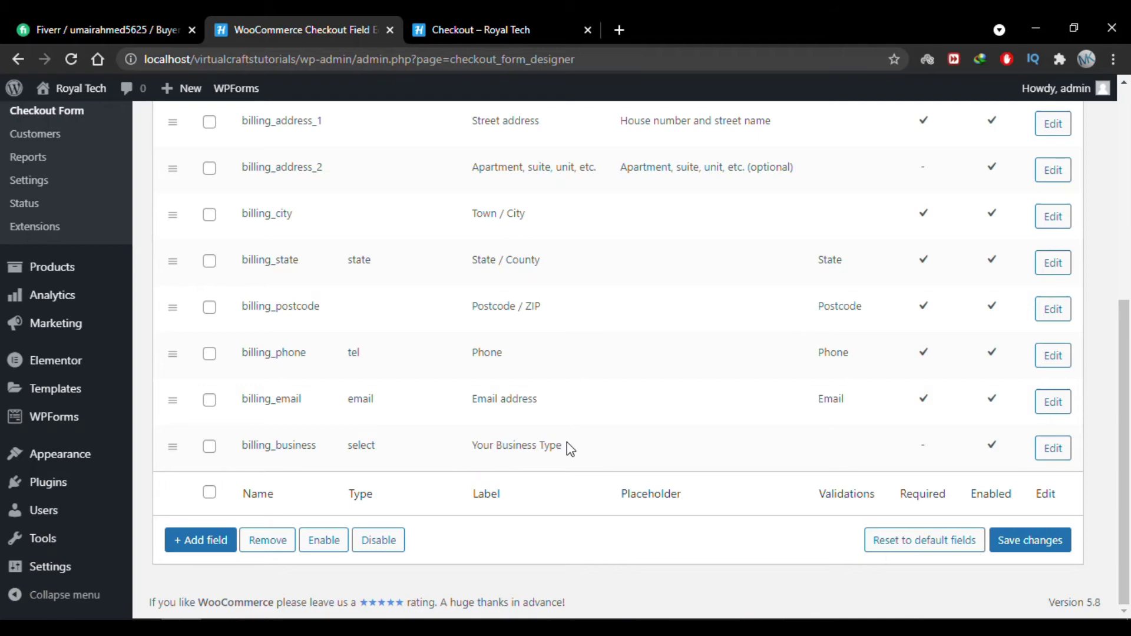
click(1054, 539)
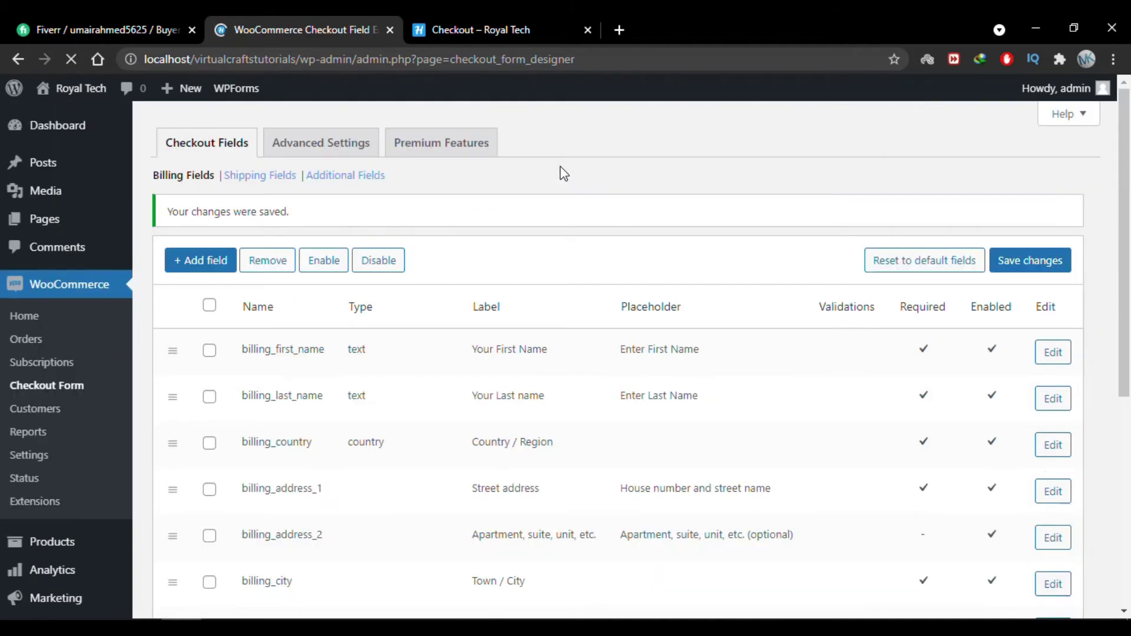
Reload the store's checkout page and test the Your Business Type dropdown by choosing P2P
click(500, 18)
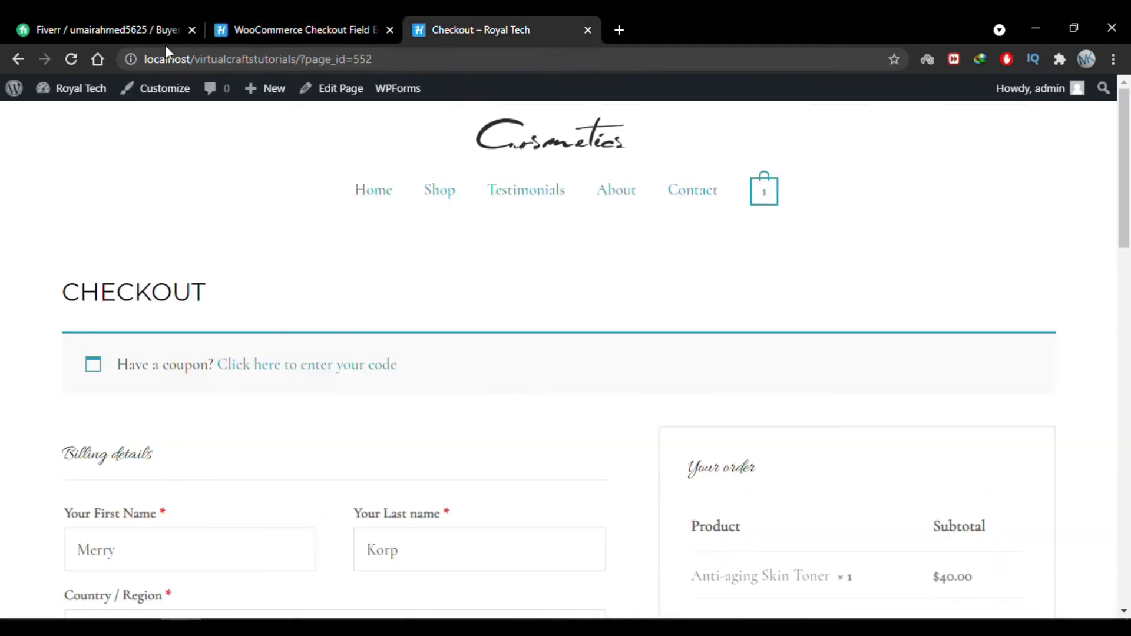
click(72, 62)
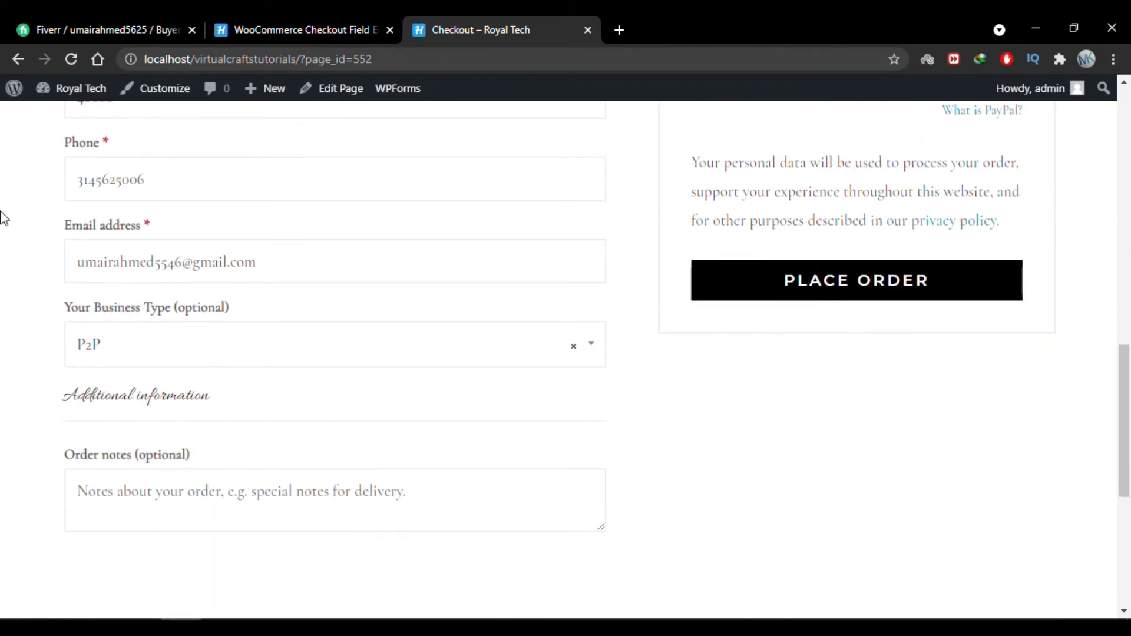
scroll(3, 218, down, 2)
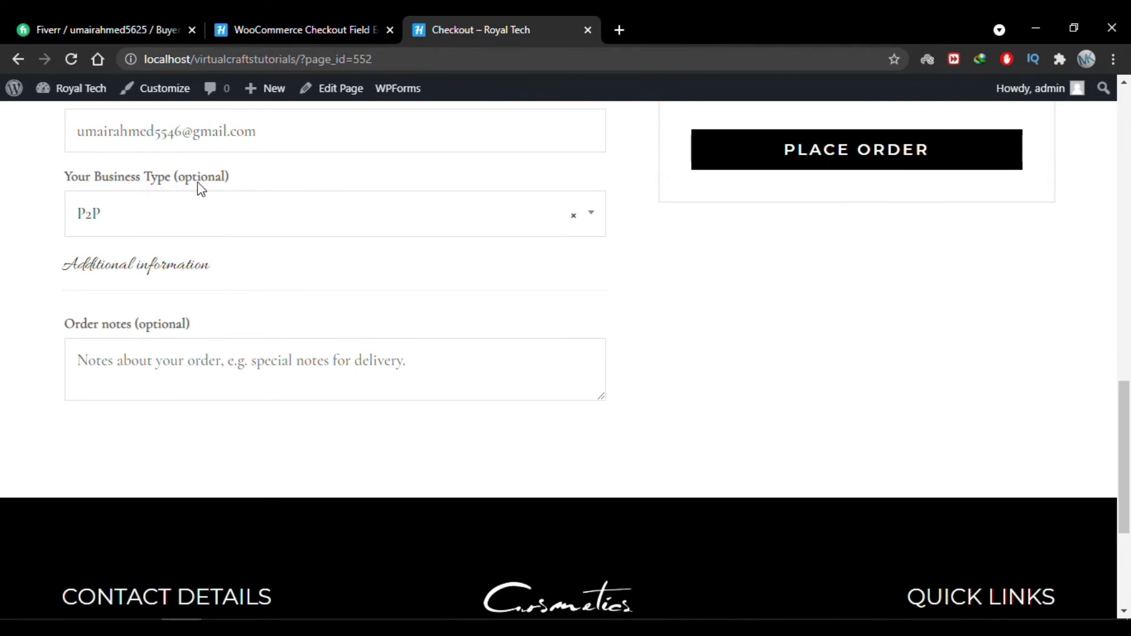
click(221, 219)
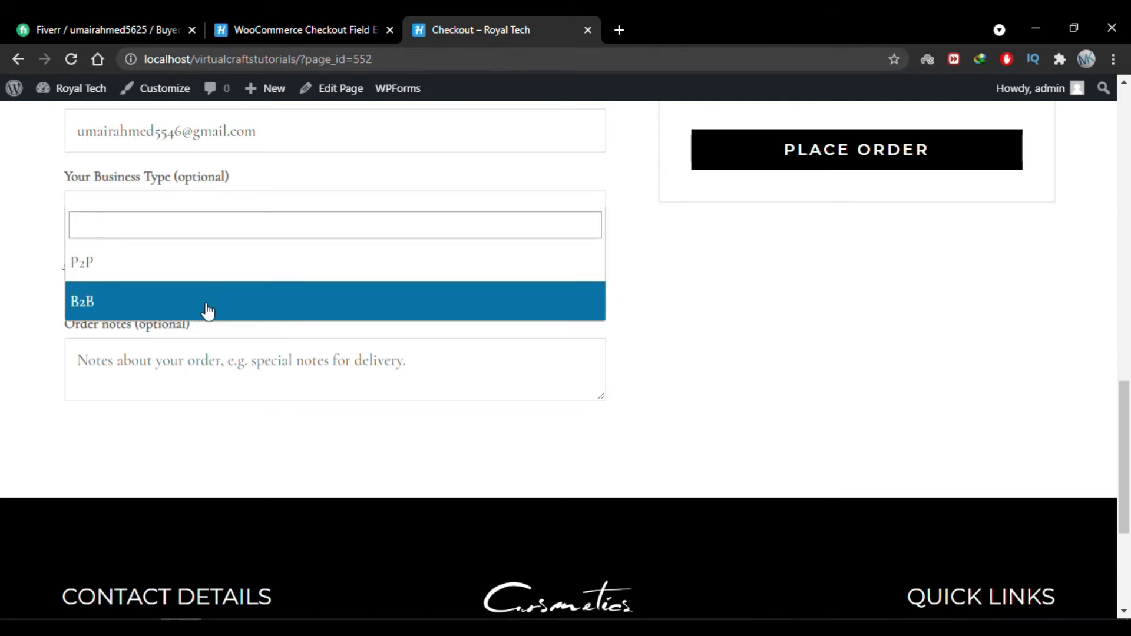
click(222, 273)
scroll(644, 270, up, 10)
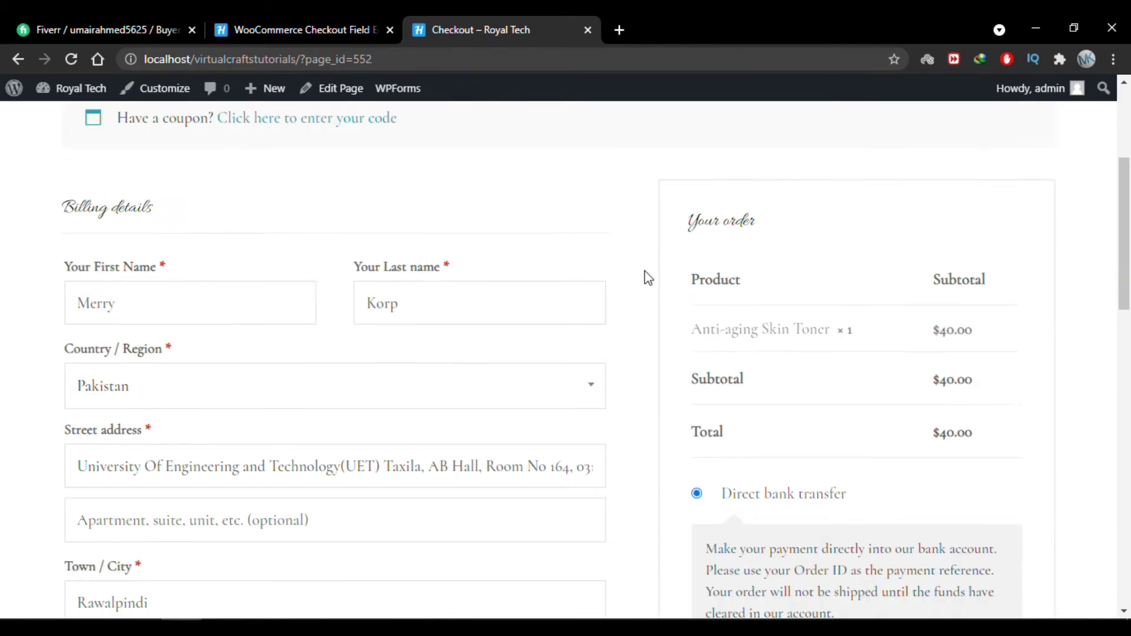
scroll(645, 270, up, 4)
scroll(577, 422, down, 3)
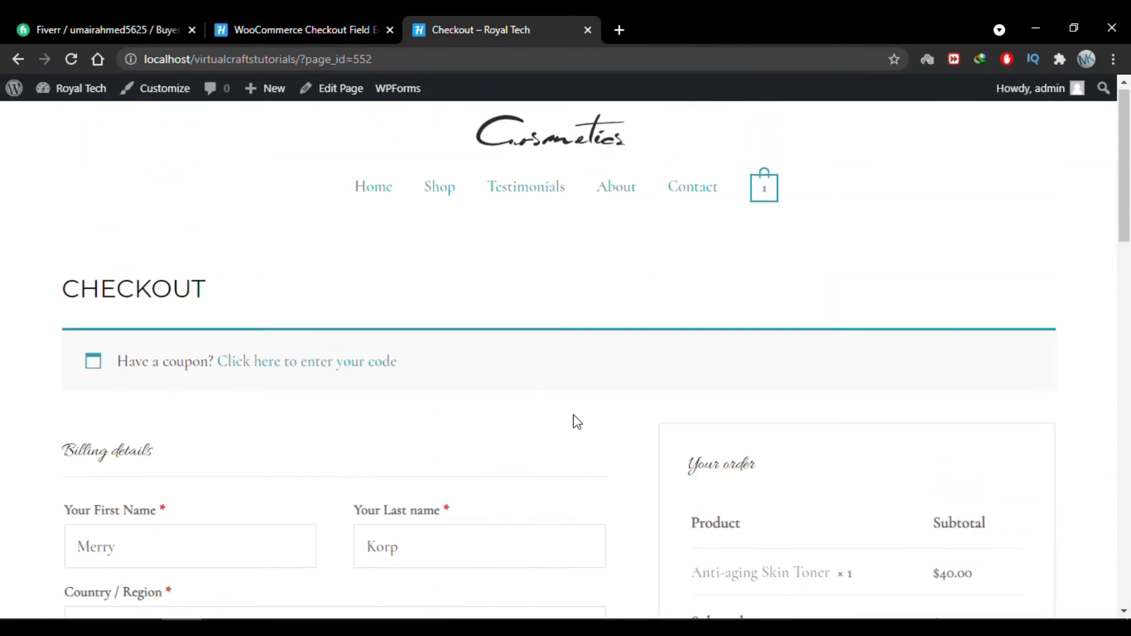
Back in the checkout field editor, look through the shipping fields and open the additional fields
click(318, 24)
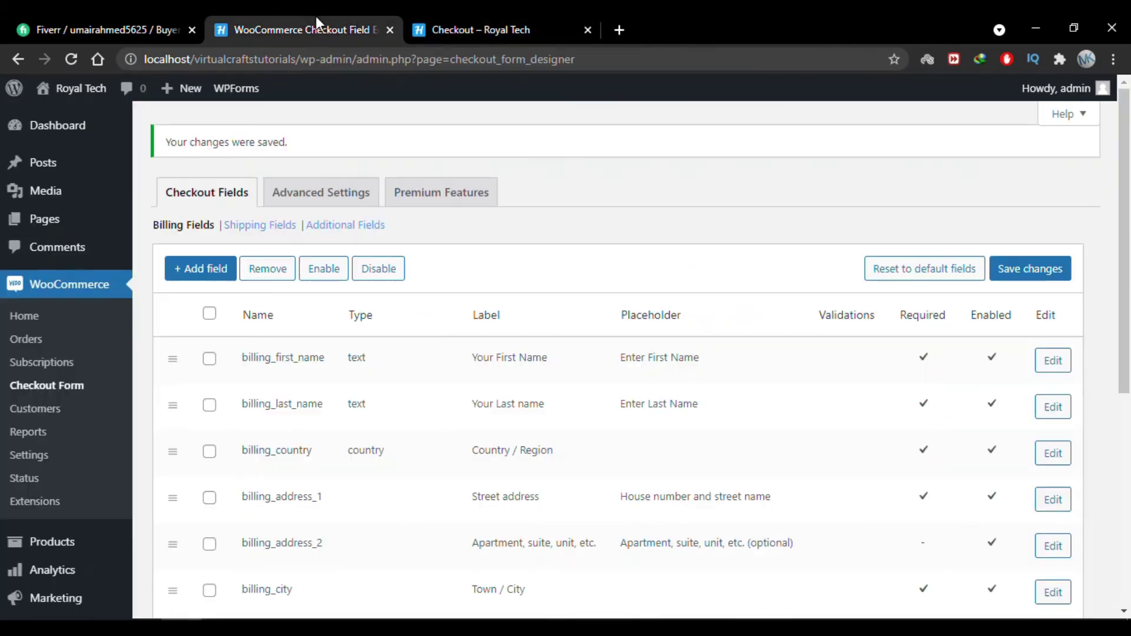
click(256, 226)
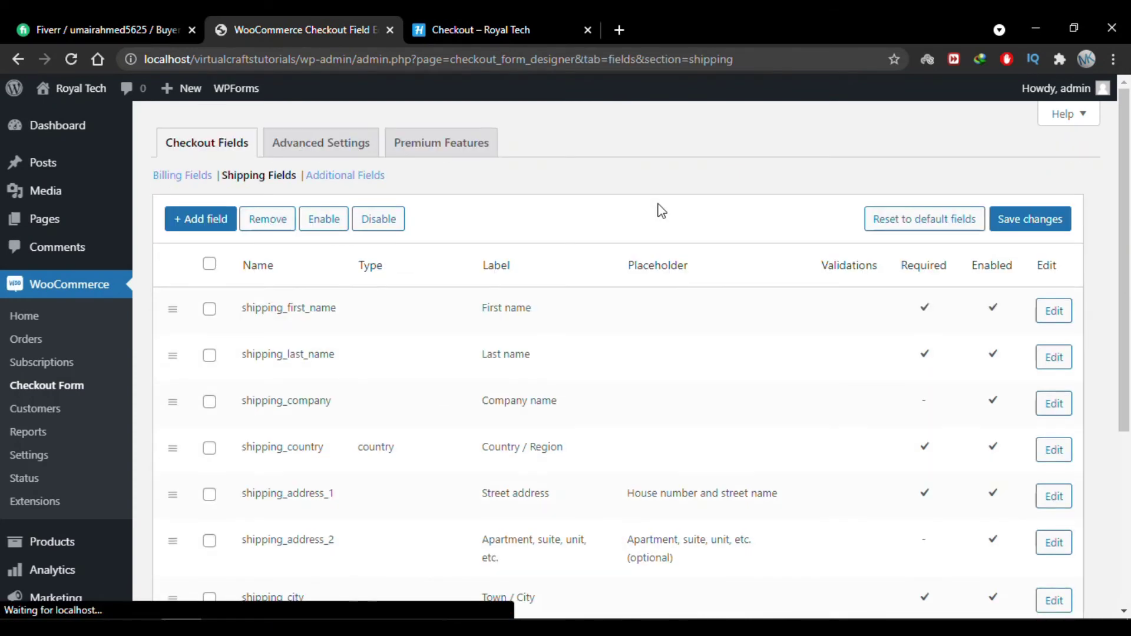
scroll(495, 415, down, 4)
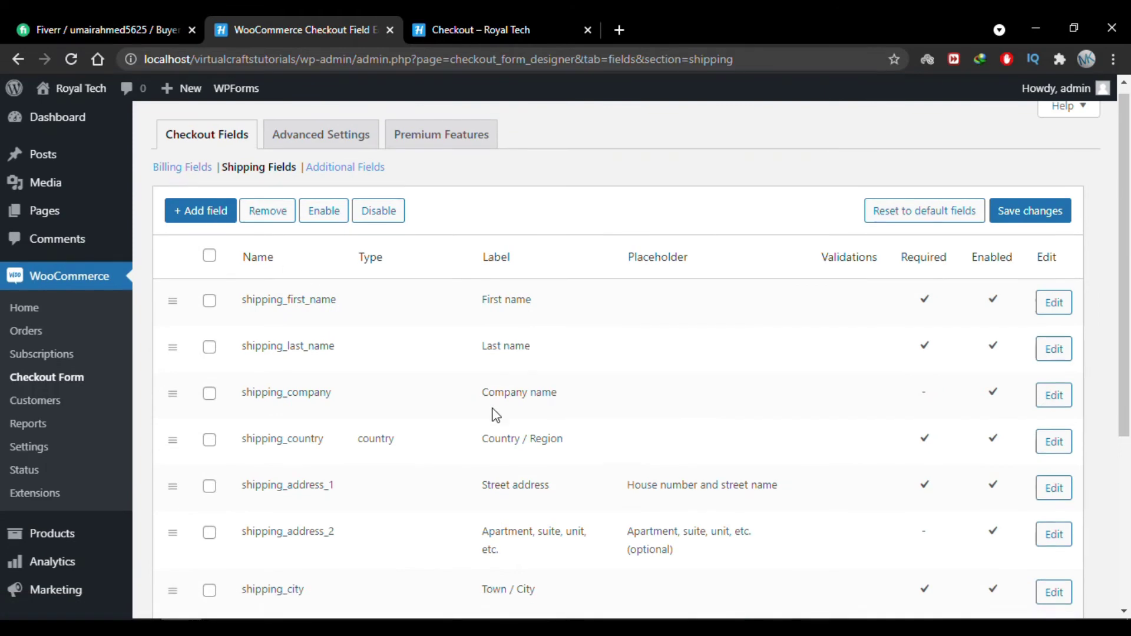
scroll(495, 416, up, 4)
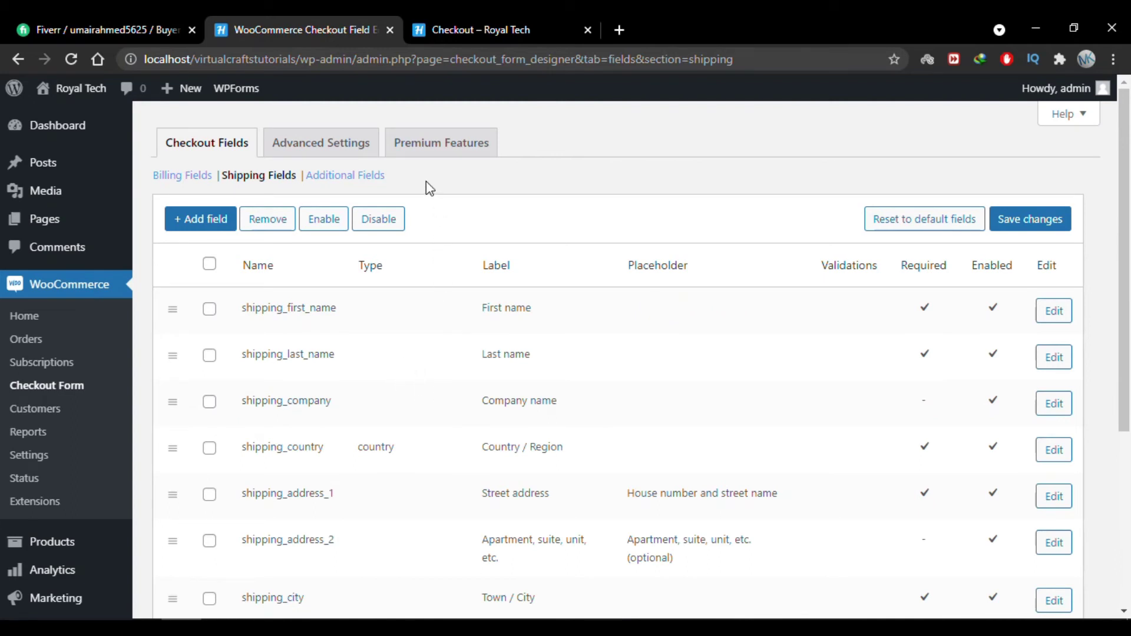
click(358, 182)
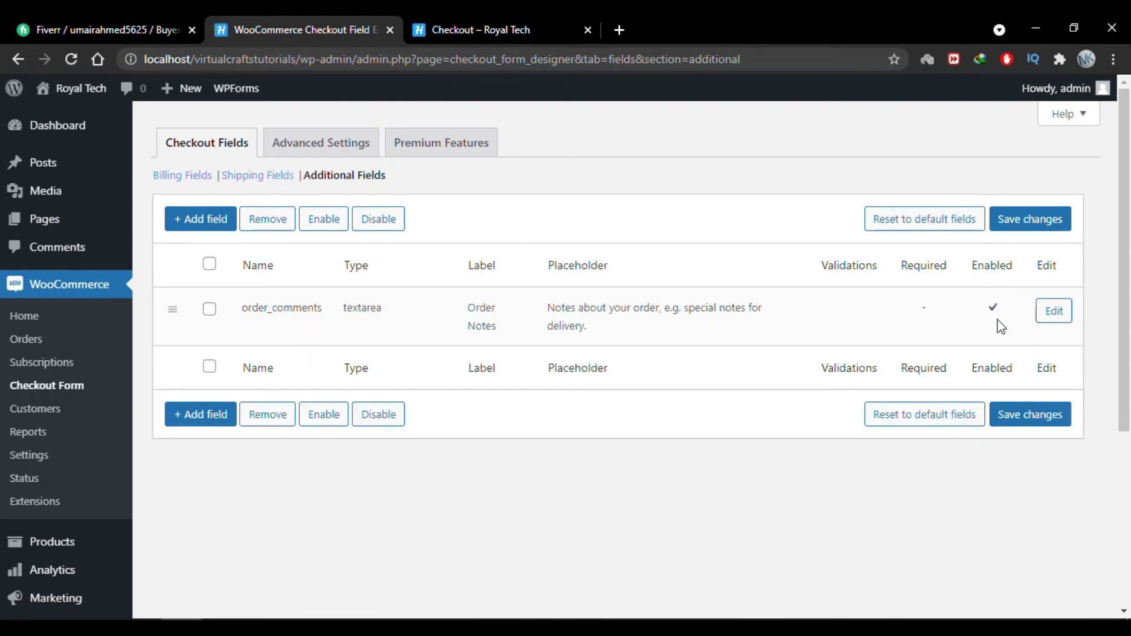
On the checkout page, examine the Order notes field under Additional information
click(498, 27)
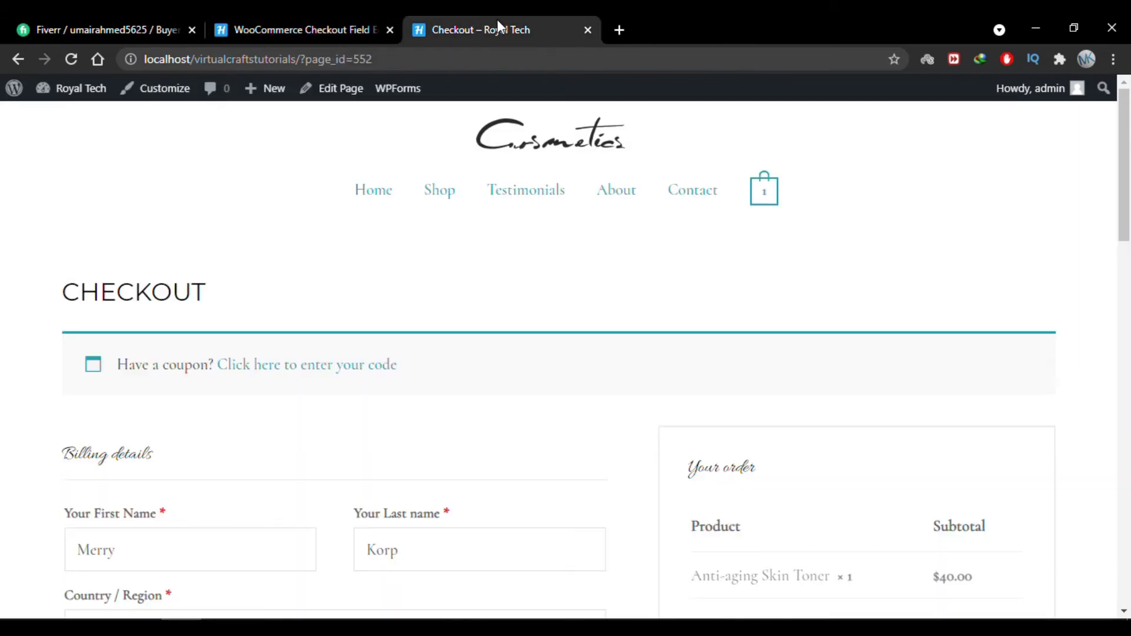
scroll(436, 231, down, 10)
scroll(436, 231, down, 5)
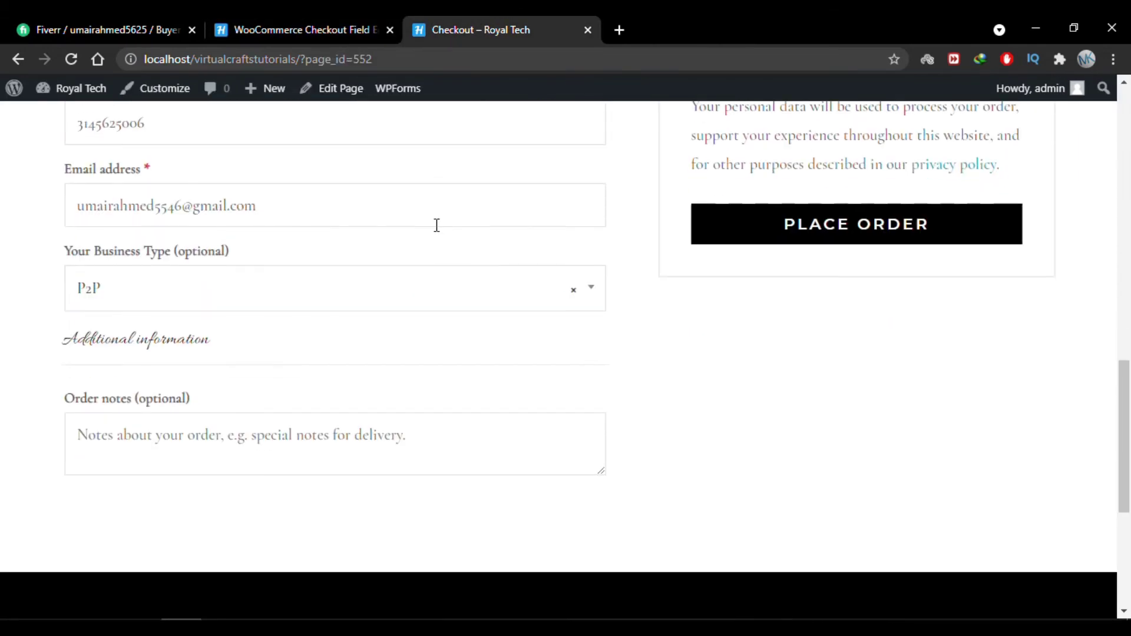
drag(71, 405, 192, 408)
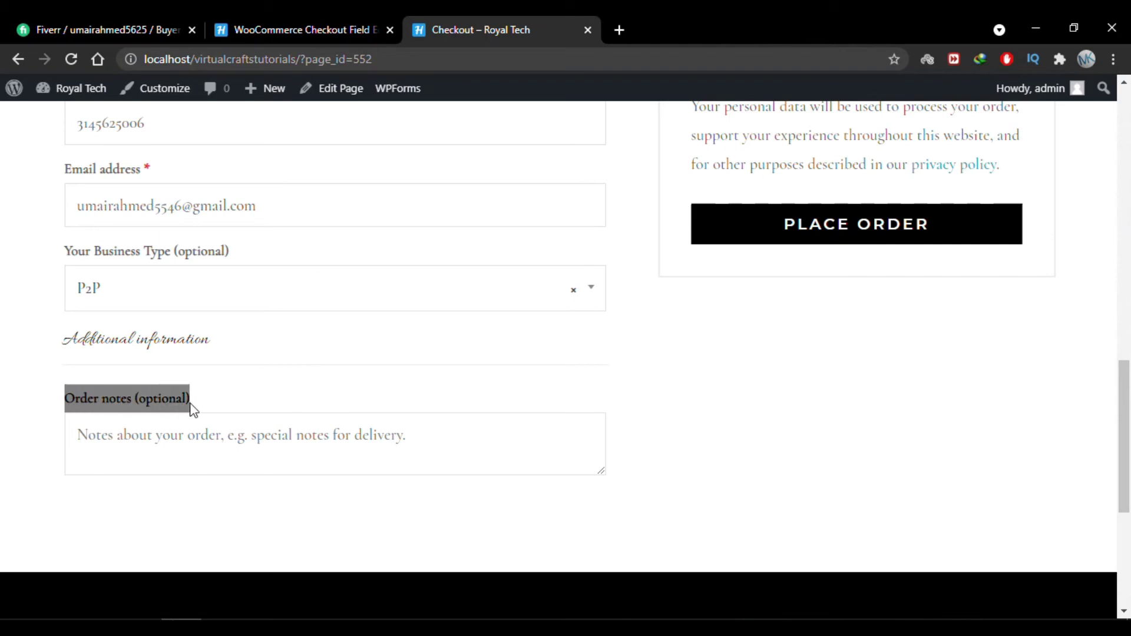
click(213, 449)
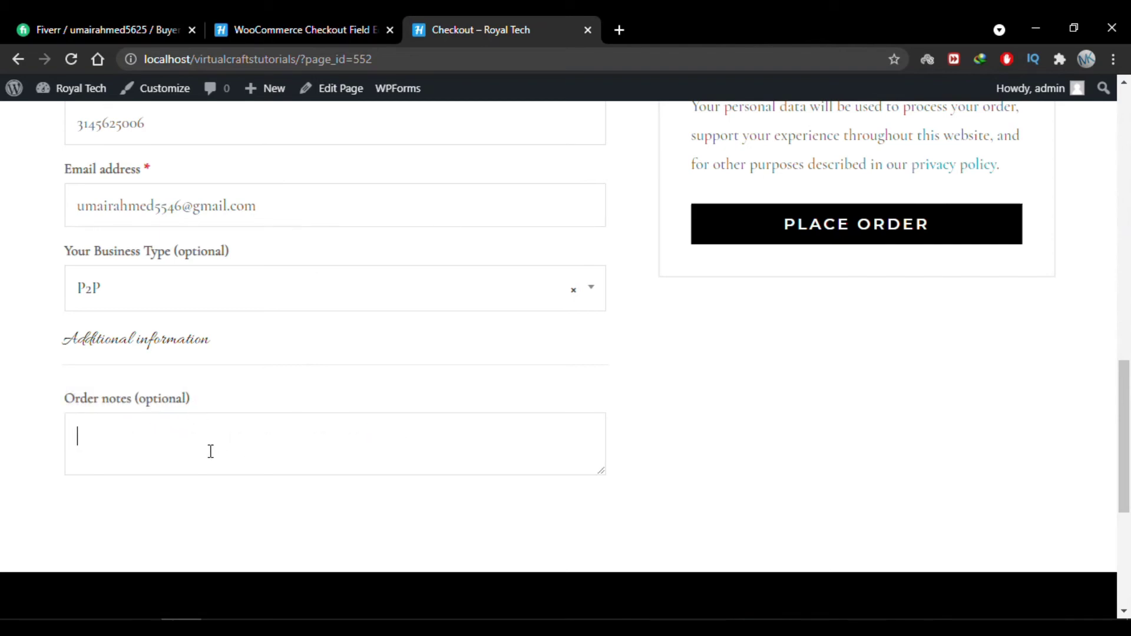
Disable the order_comments additional field, save the changes, and check the reloaded checkout page
click(291, 24)
click(210, 310)
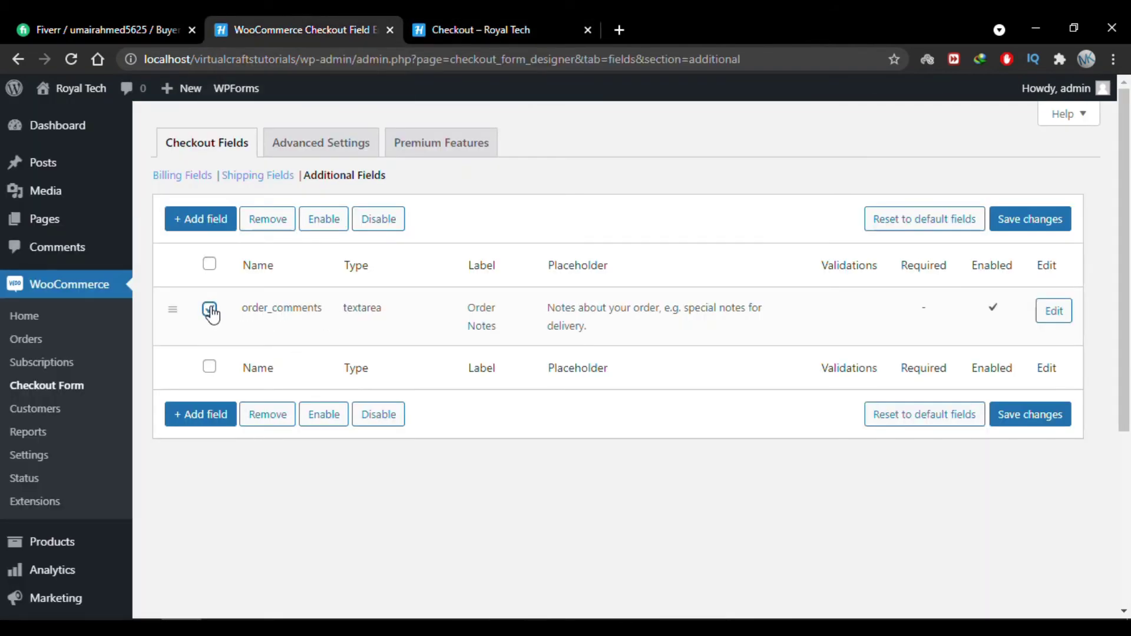
click(376, 228)
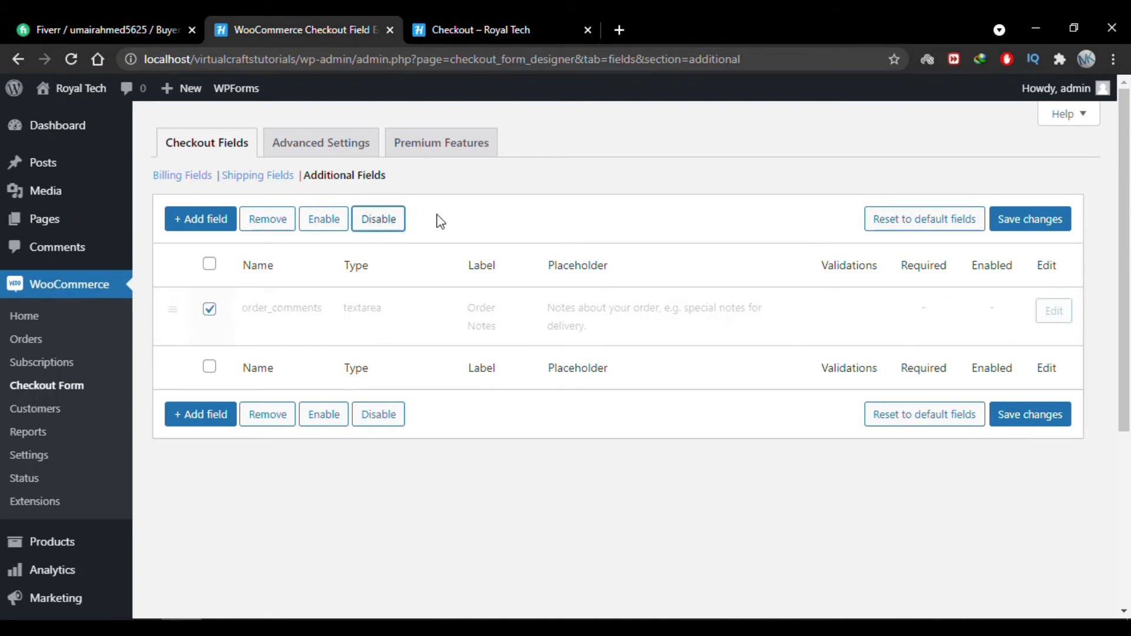
click(1014, 230)
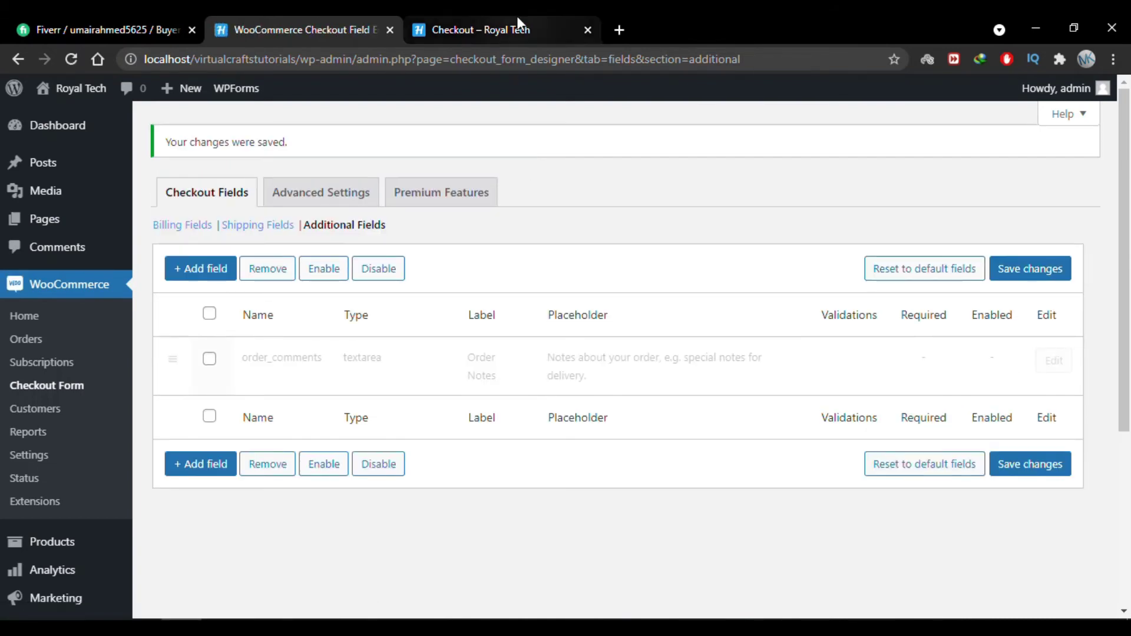
click(506, 27)
click(72, 57)
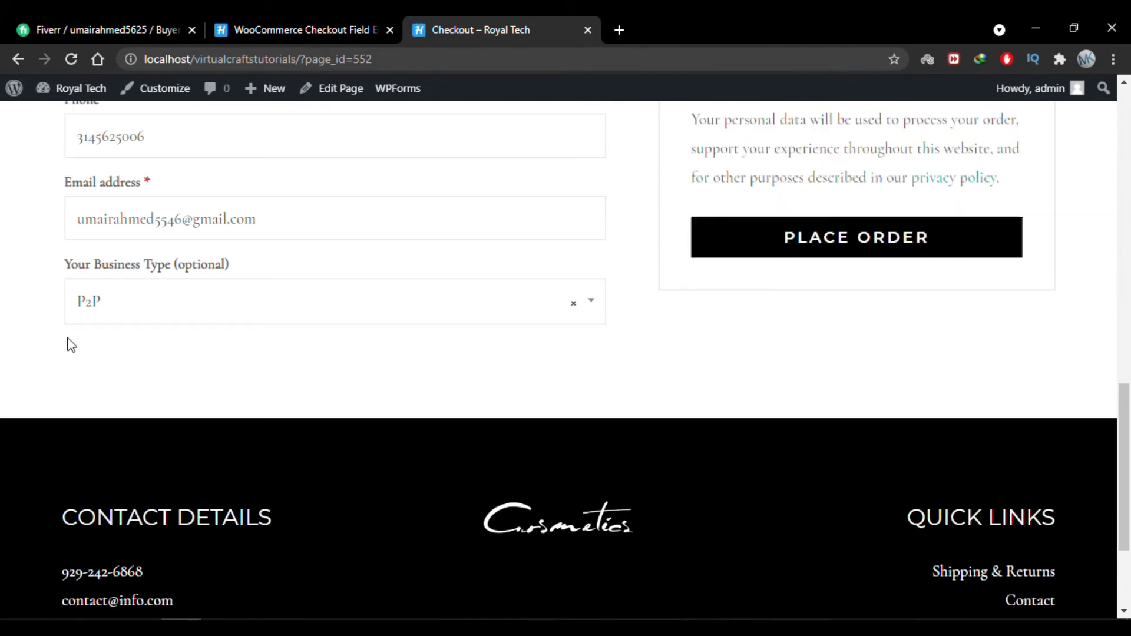
Return to the checkout field editor and re-enable the order_comments additional field
click(354, 32)
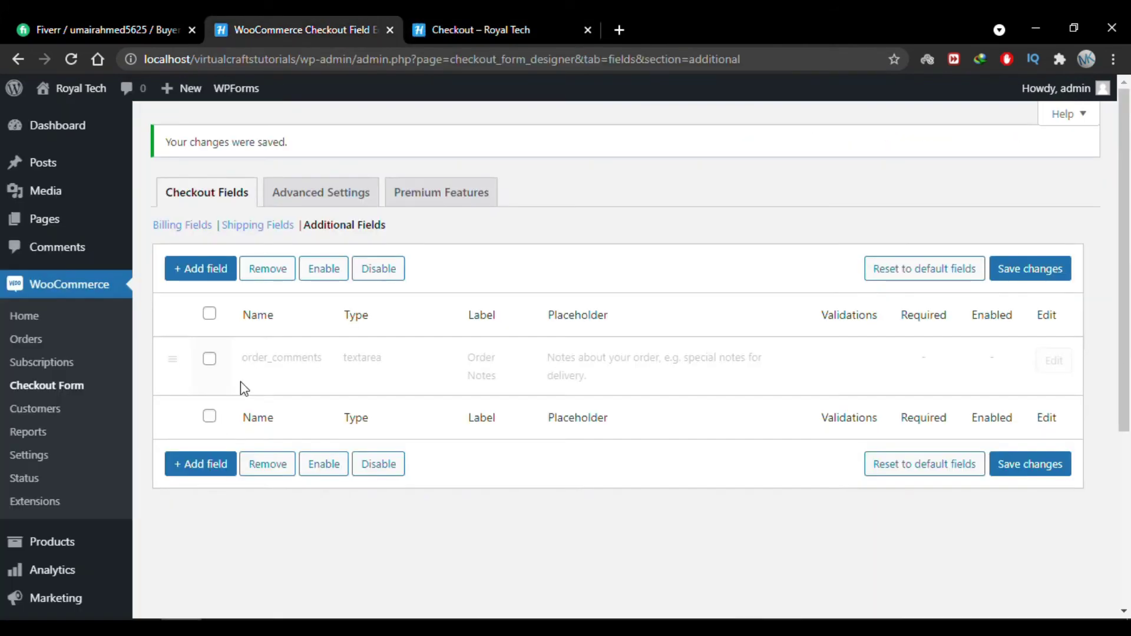
click(212, 360)
click(340, 277)
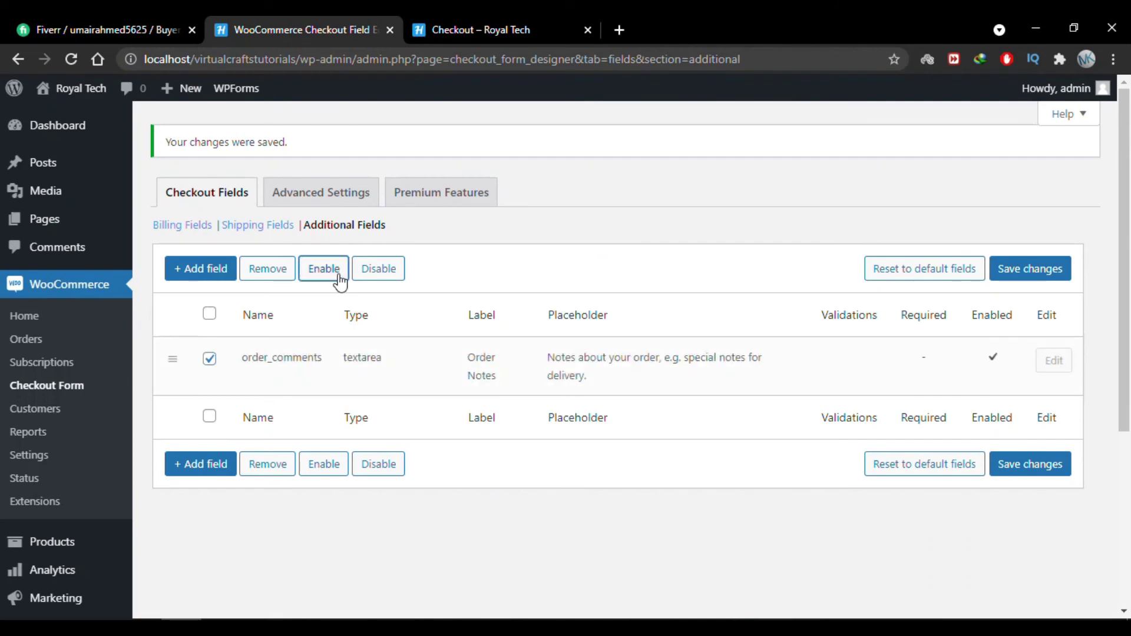
Start a new additional field of type Radio named additional_emailpermissions with the label "Do you want promotional emails ?"
click(210, 275)
click(743, 211)
click(744, 211)
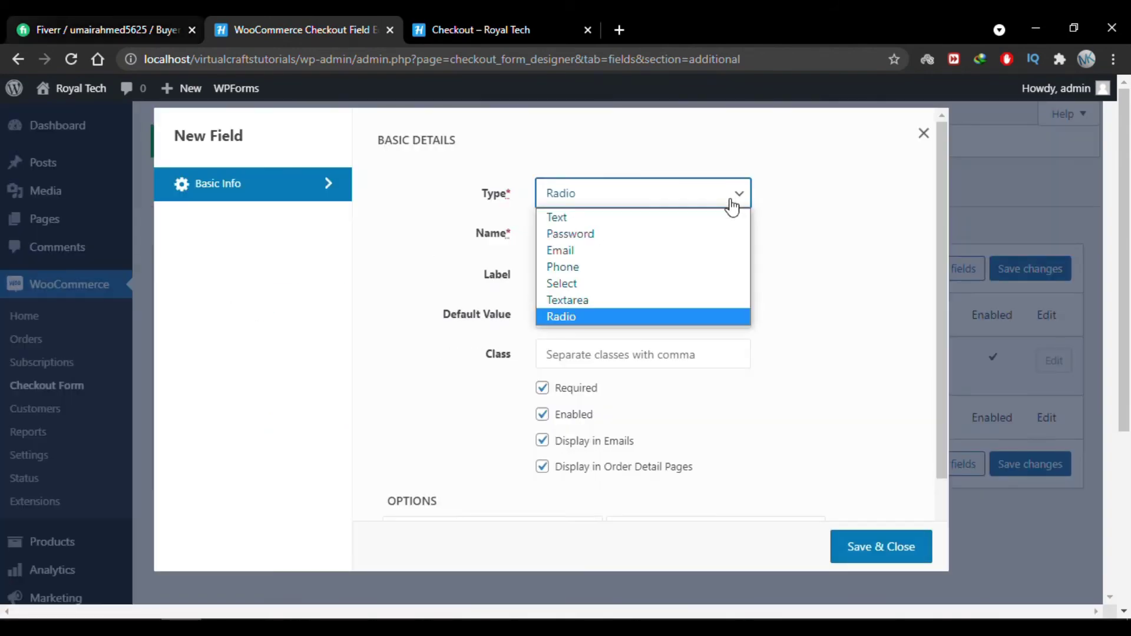
click(635, 317)
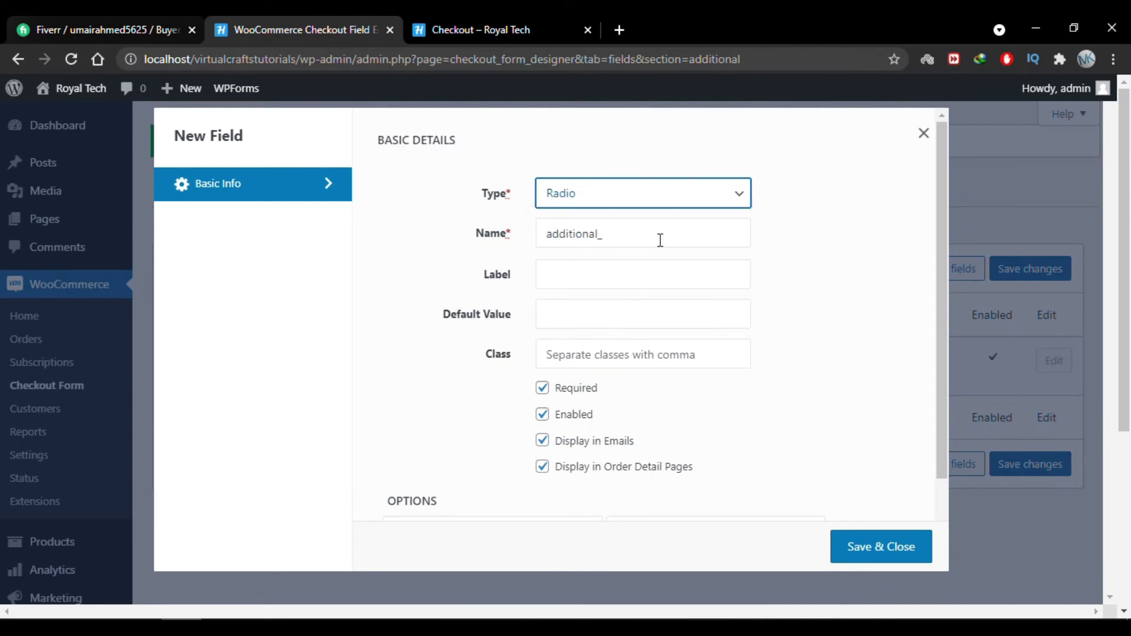
click(773, 210)
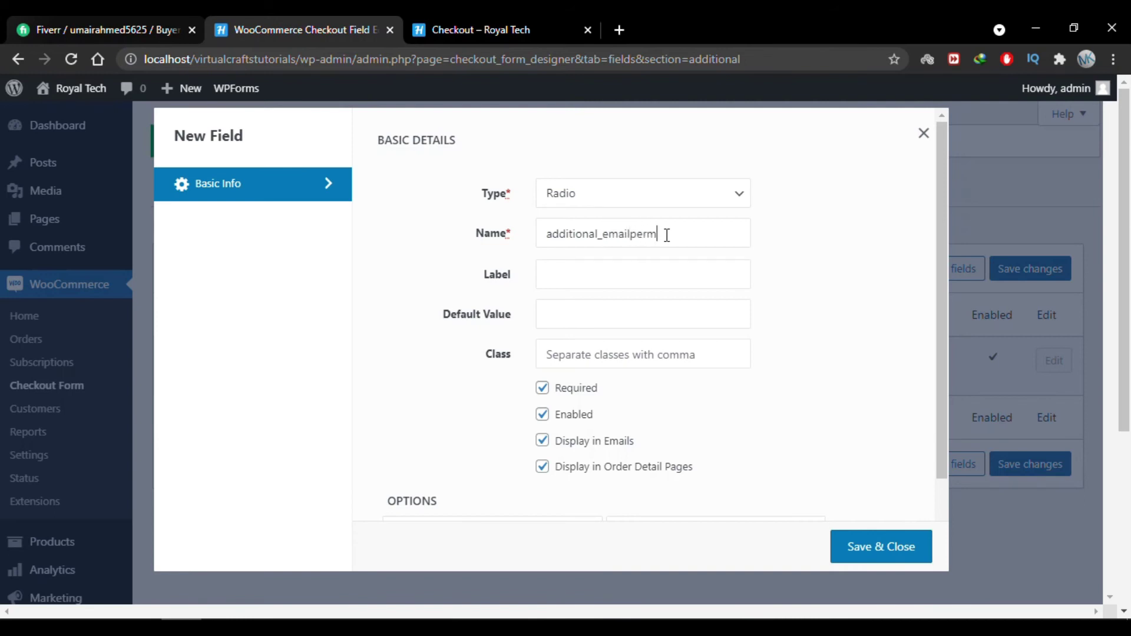
click(702, 280)
click(687, 371)
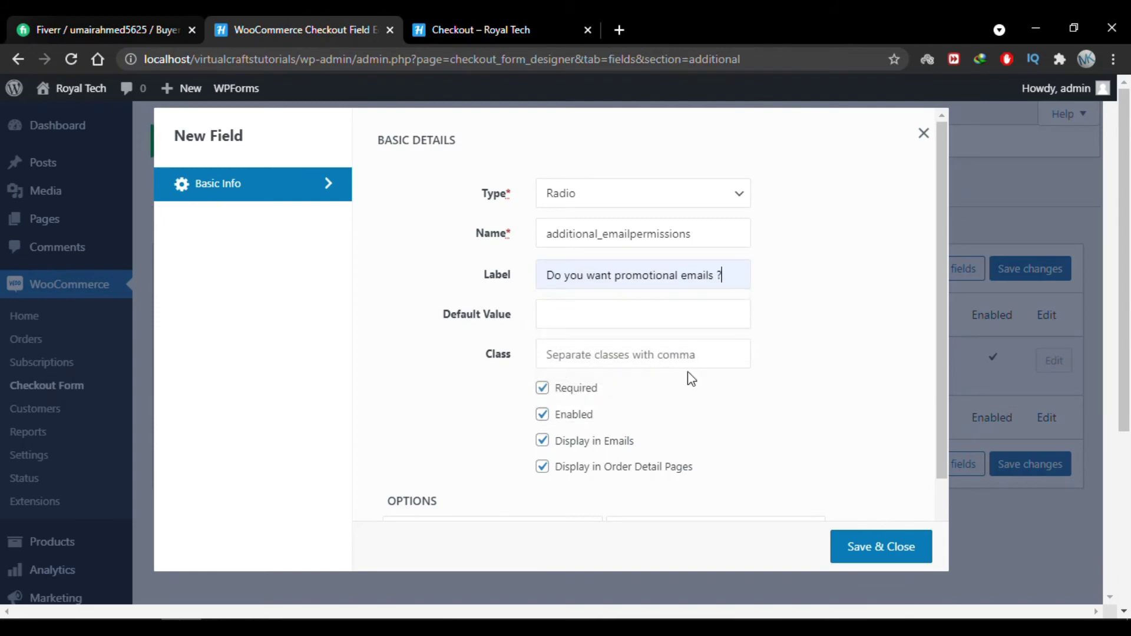
Give the radio field two options with the texts Yes and No
scroll(821, 325, down, 1)
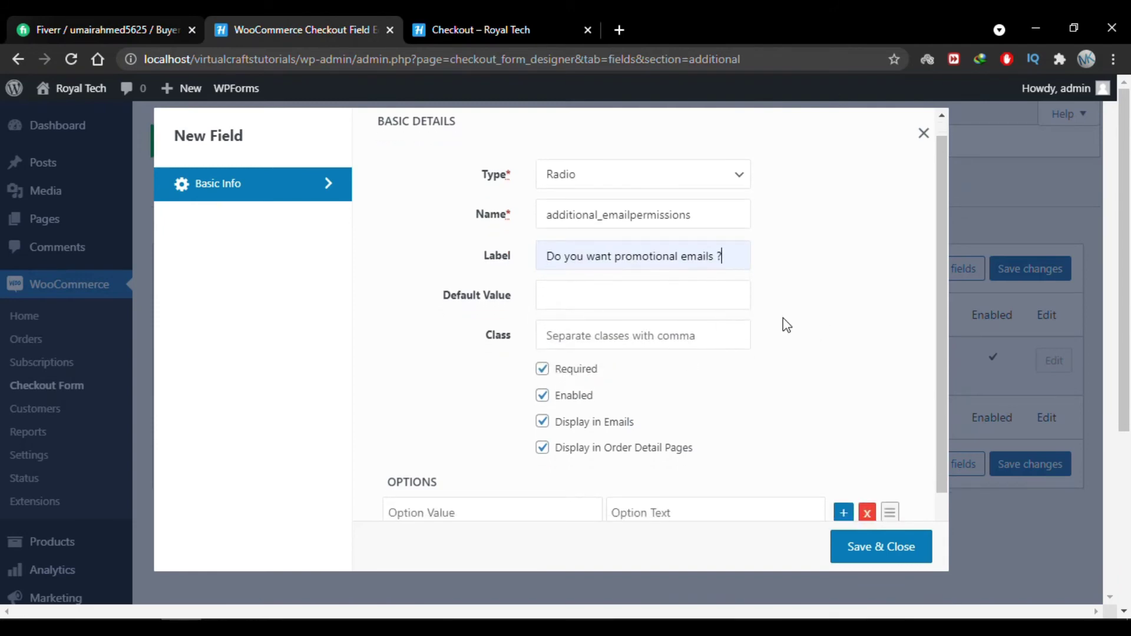
scroll(786, 325, down, 3)
click(722, 435)
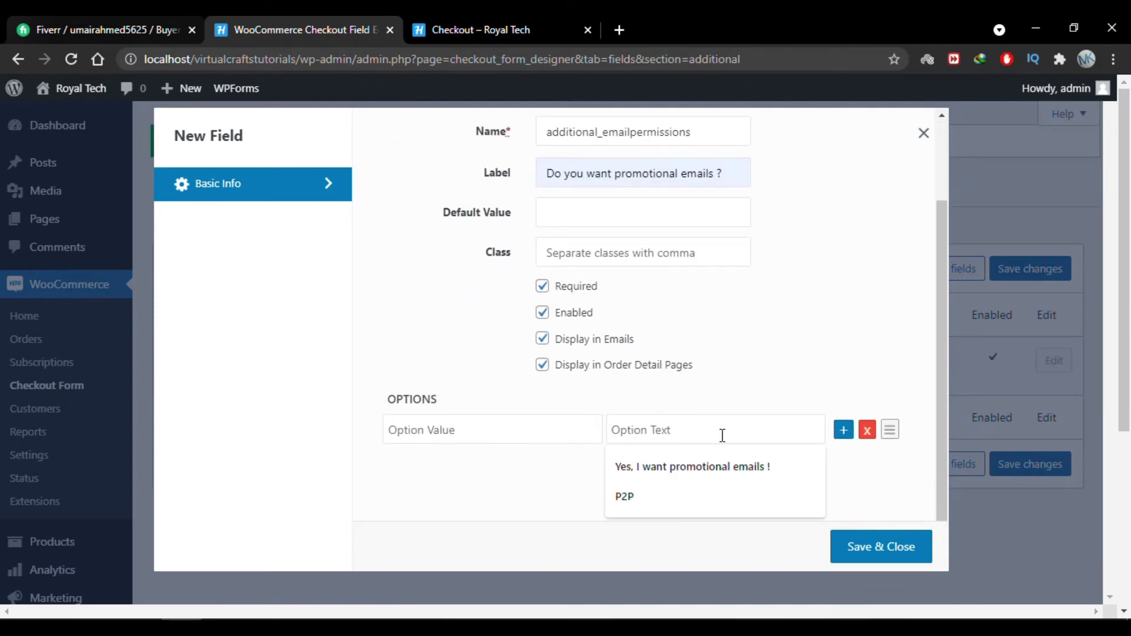
text(Yes)
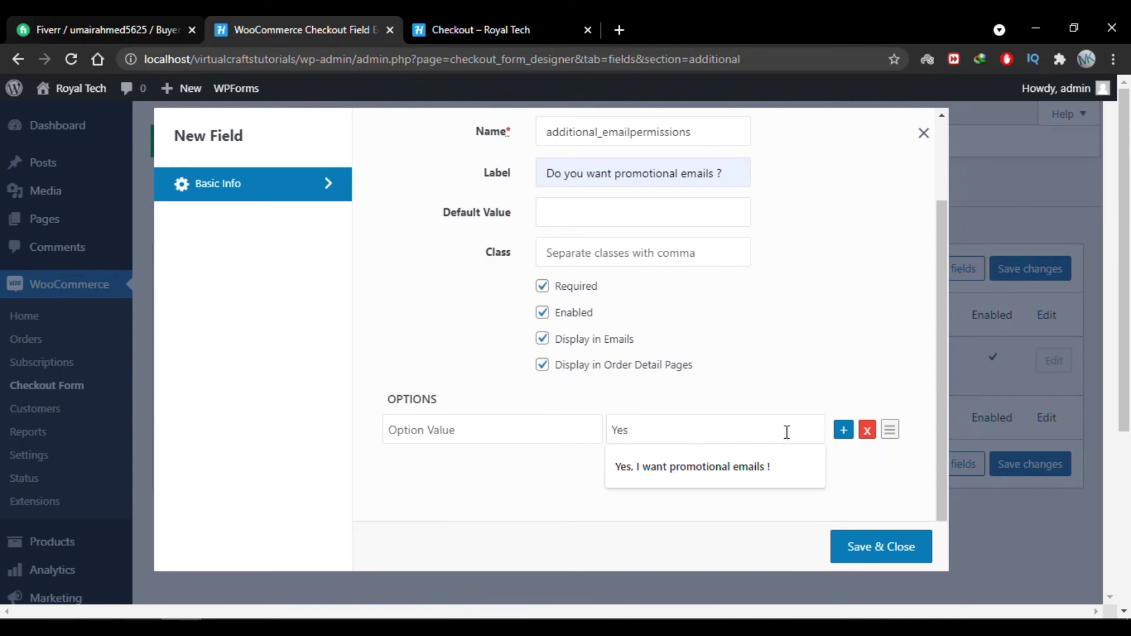
click(843, 429)
click(720, 462)
text(N)
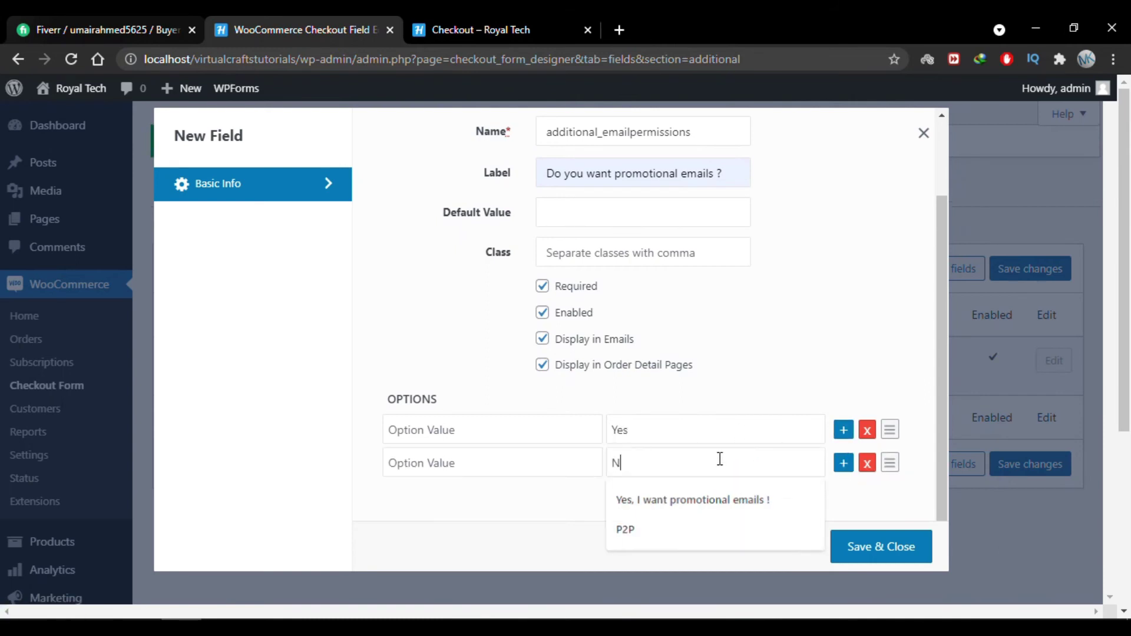
text(o)
Set the option values to yes and no, and save the new field and the additional fields
click(514, 434)
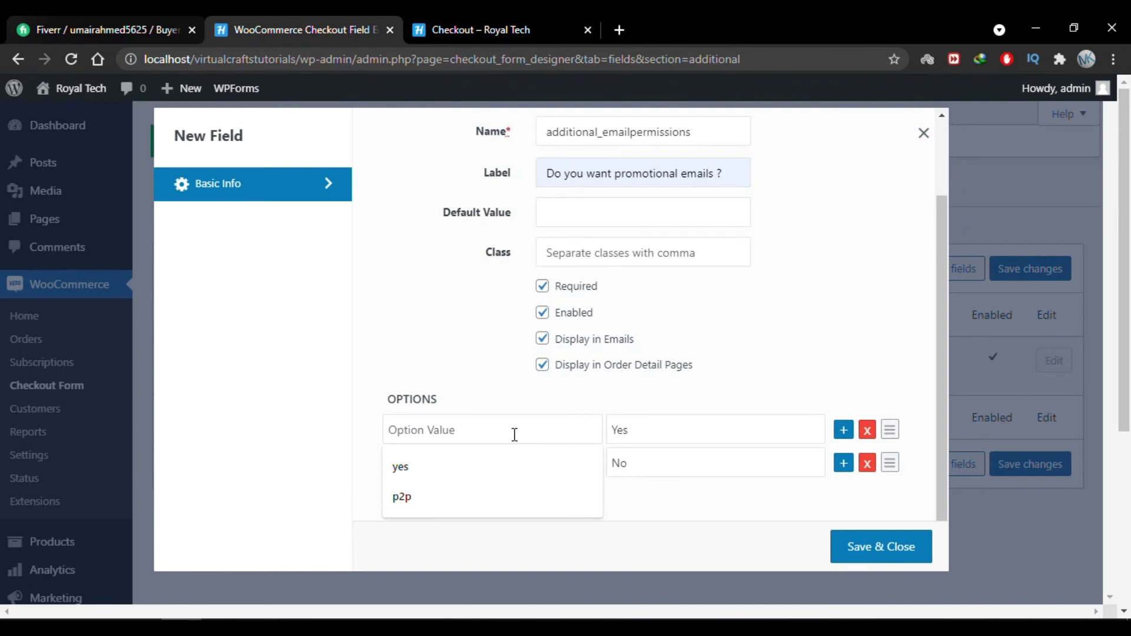
click(487, 467)
click(484, 468)
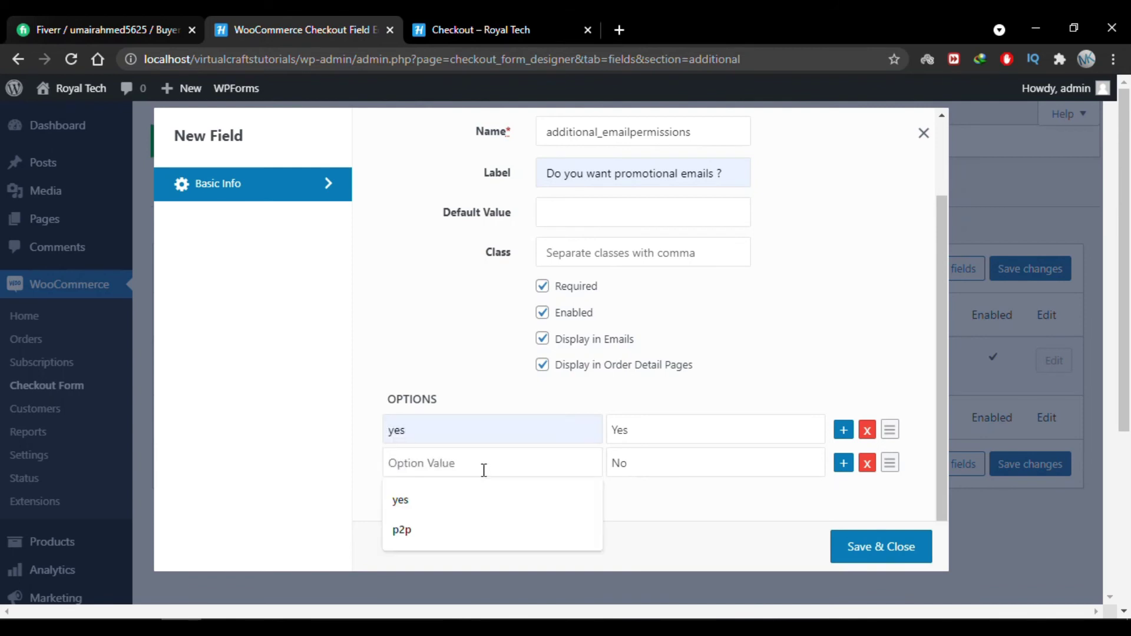
text(no)
click(881, 547)
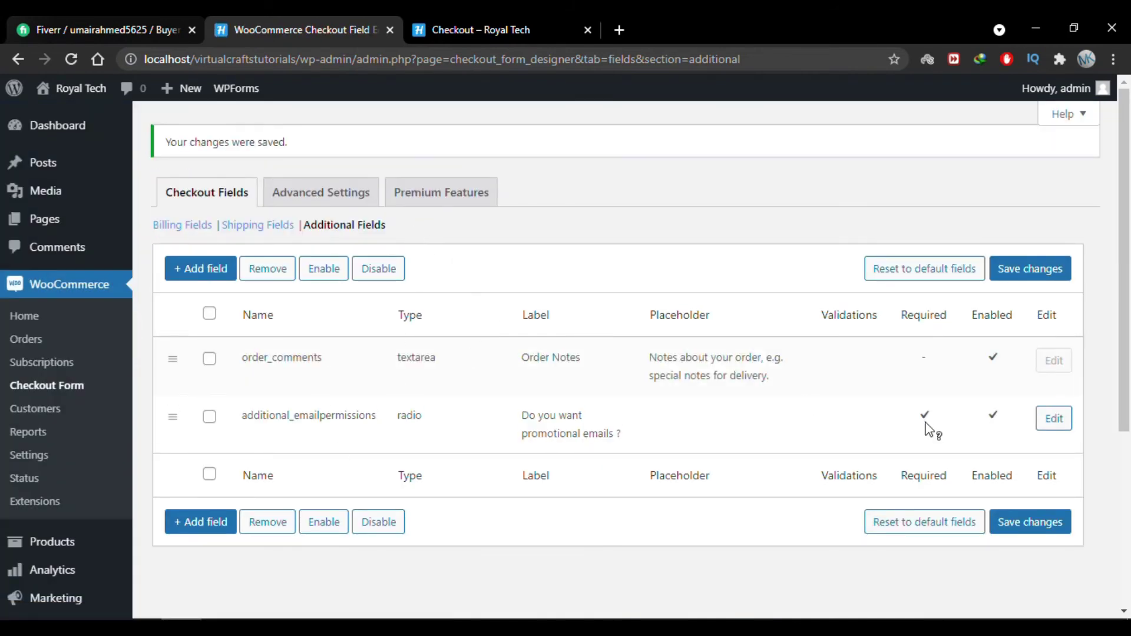
click(1024, 522)
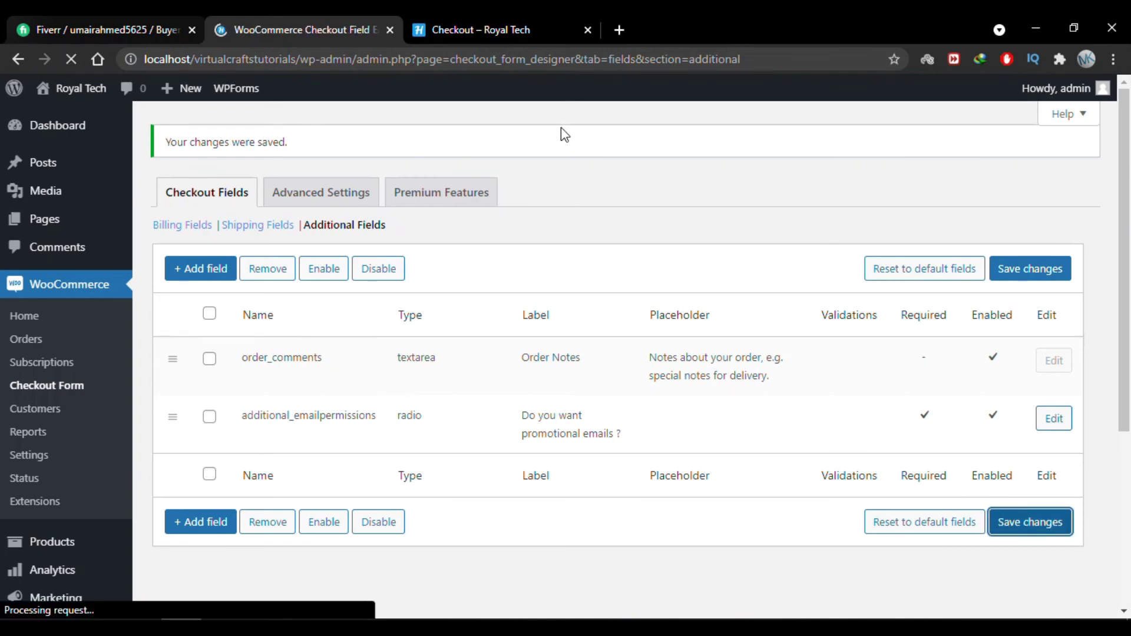
Reload the checkout page and test the Yes and No choices of the promotional emails question under Additional information
click(497, 24)
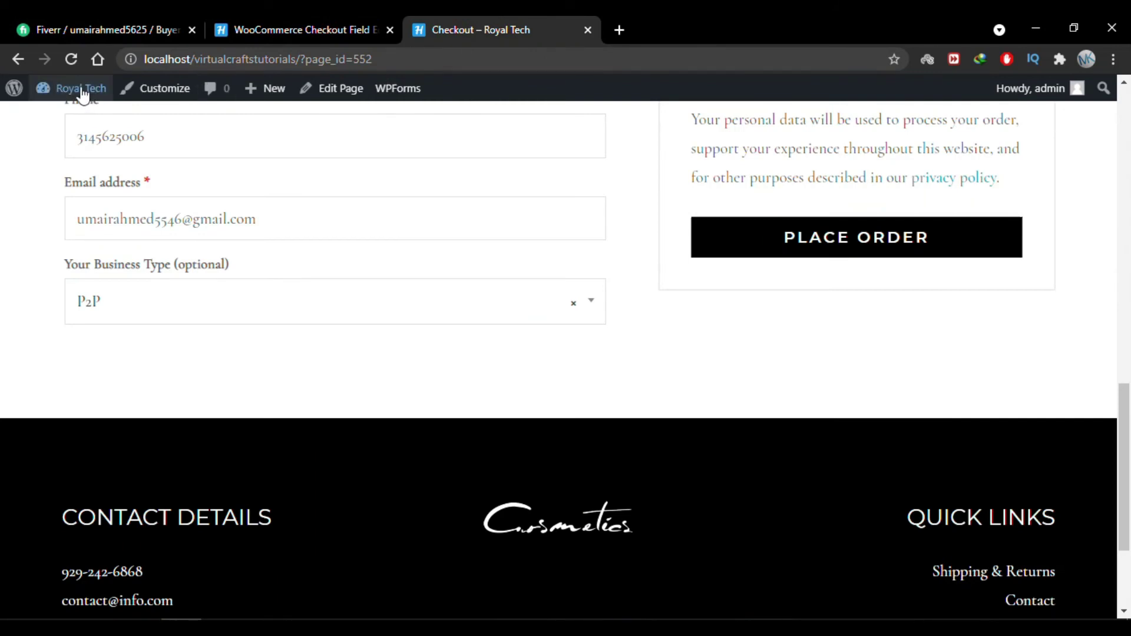
click(74, 57)
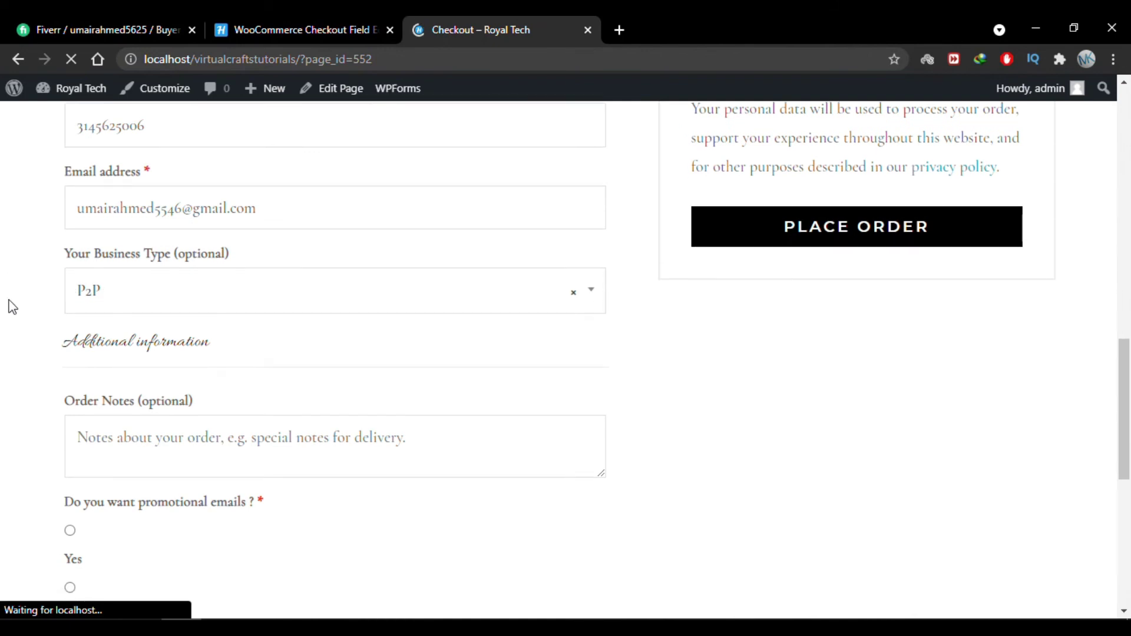
scroll(12, 307, down, 2)
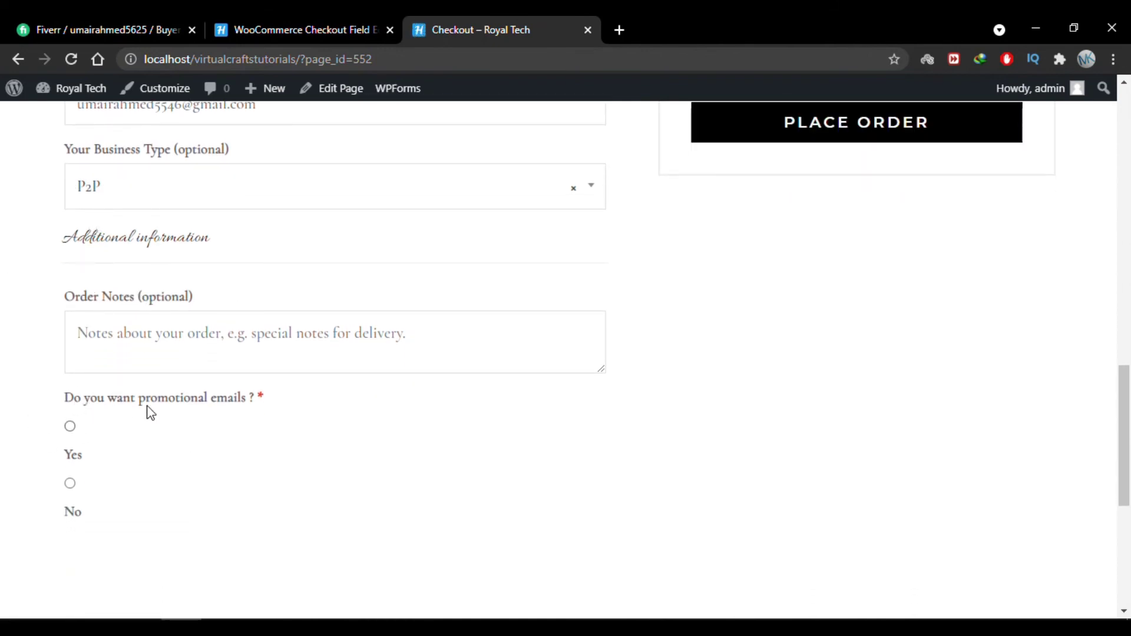
click(70, 427)
click(69, 483)
click(70, 426)
click(69, 483)
In the editor's billing fields, move billing_city directly below billing_country and billing_state directly below billing_city
click(305, 28)
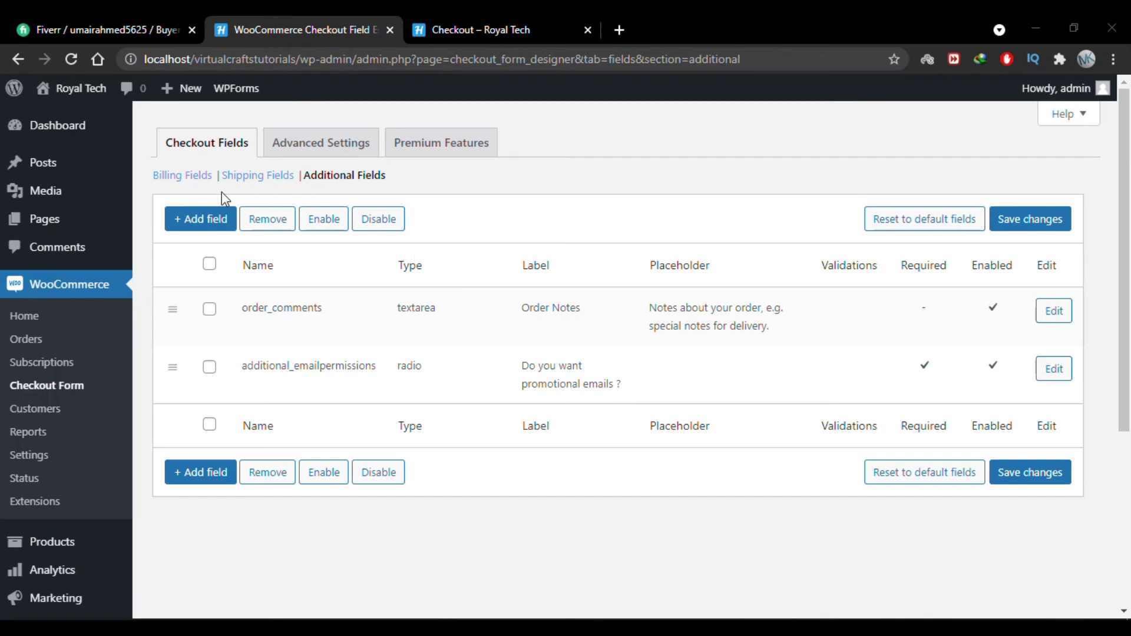
click(188, 178)
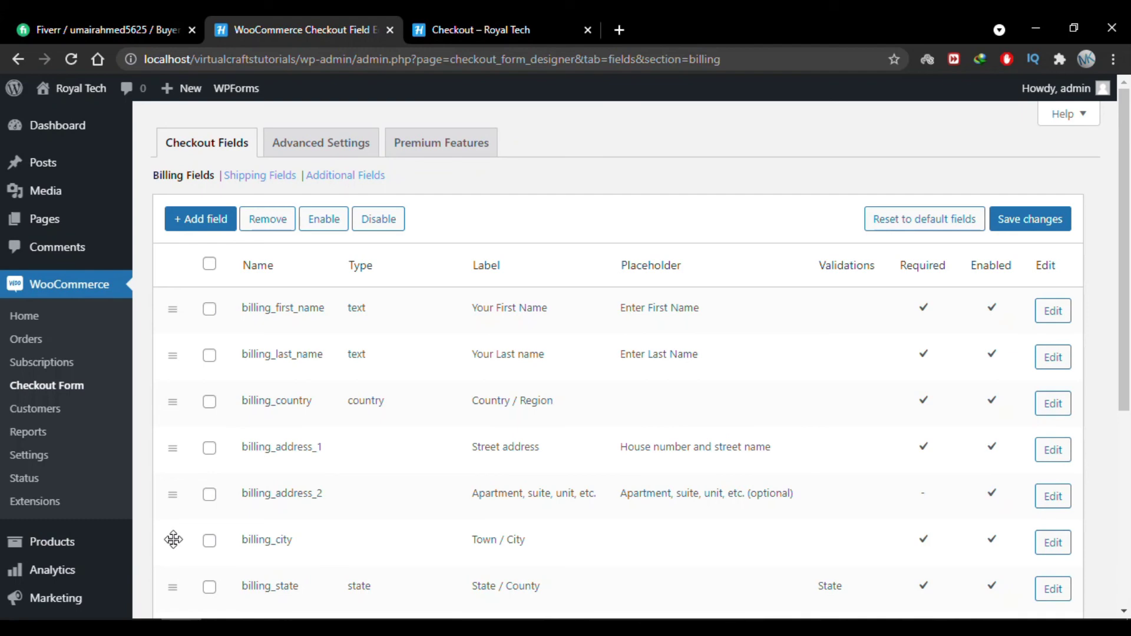
drag(172, 540, 173, 436)
scroll(322, 451, down, 3)
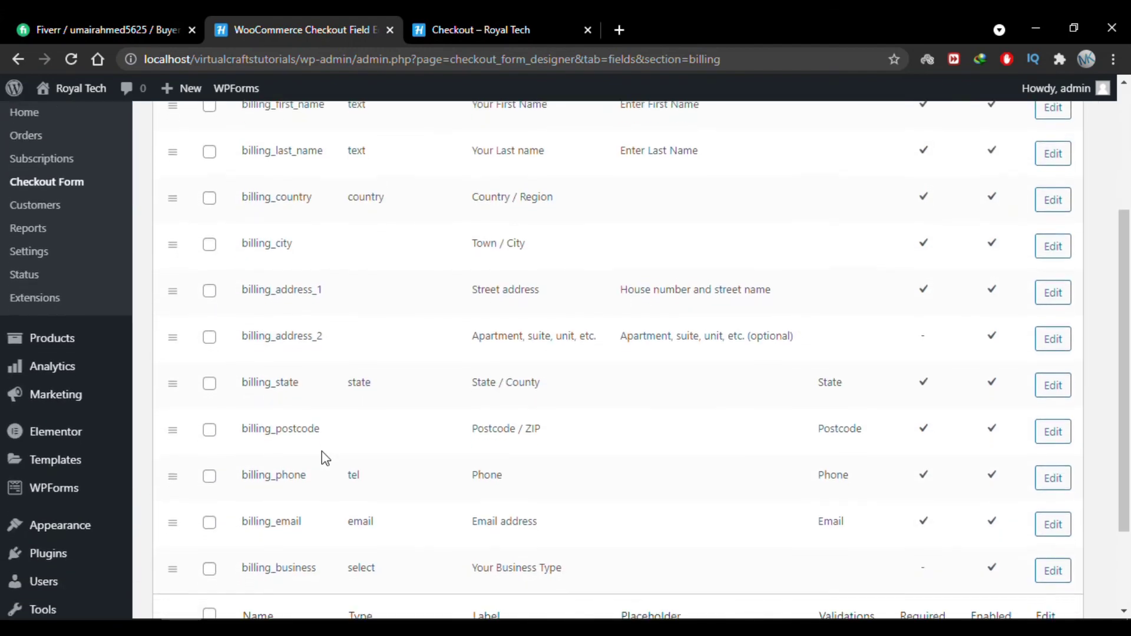
drag(172, 382, 171, 273)
Move the billing_business field directly below billing_last_name and save the new billing field order
scroll(366, 421, down, 1)
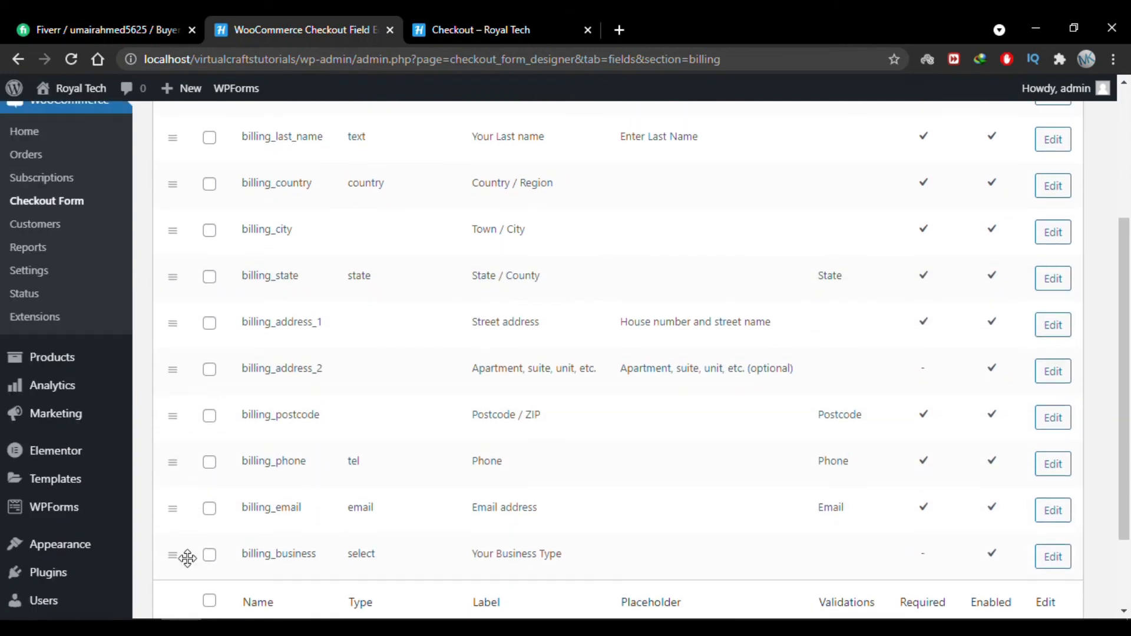
drag(167, 551, 179, 184)
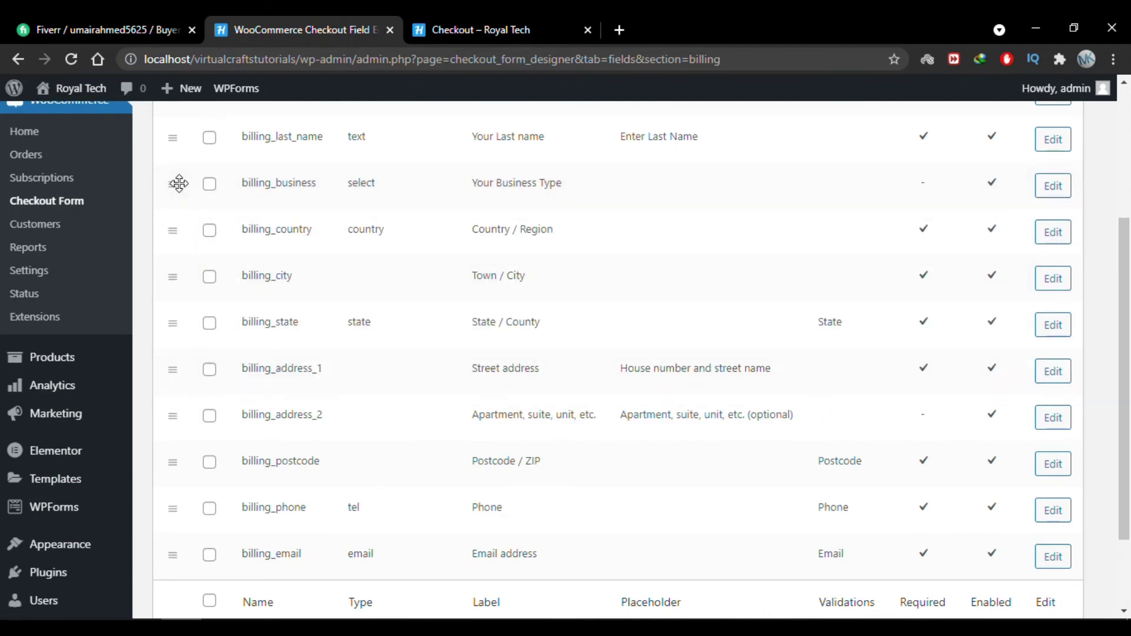
scroll(453, 250, up, 4)
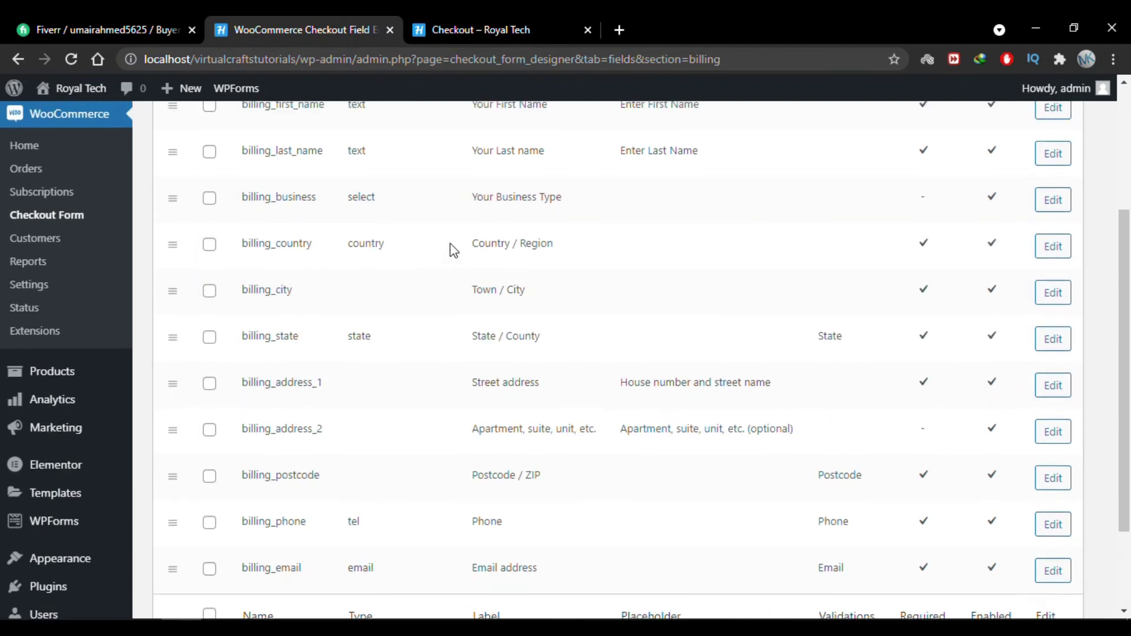
click(1035, 224)
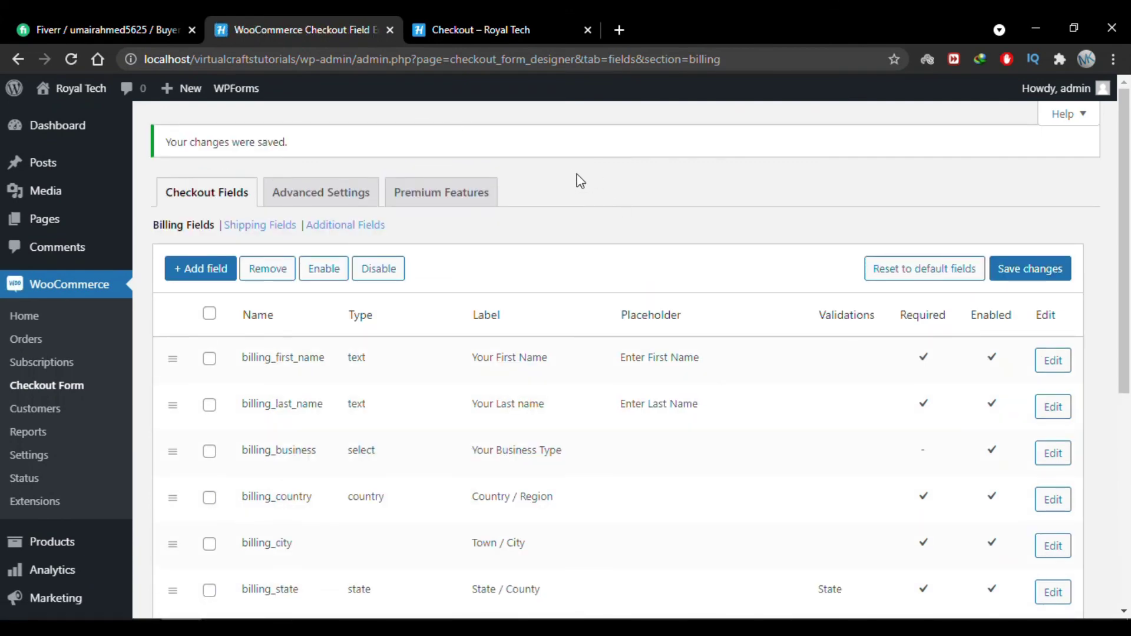
Reload the checkout page and check the order and layout of the rearranged billing fields
click(527, 17)
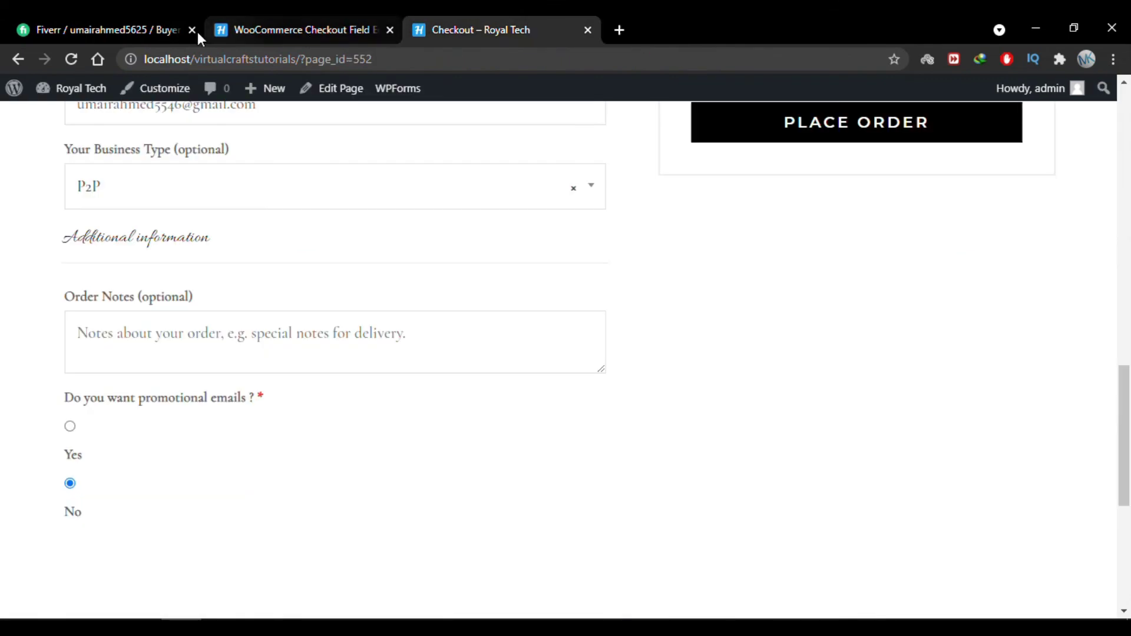
click(71, 59)
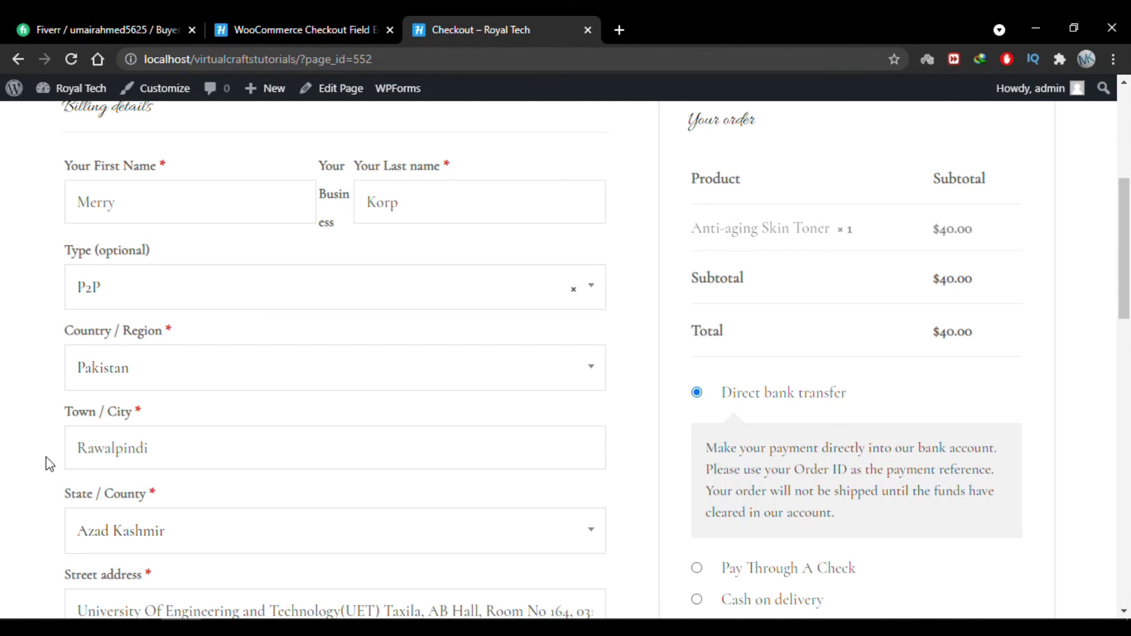
scroll(59, 293, down, 2)
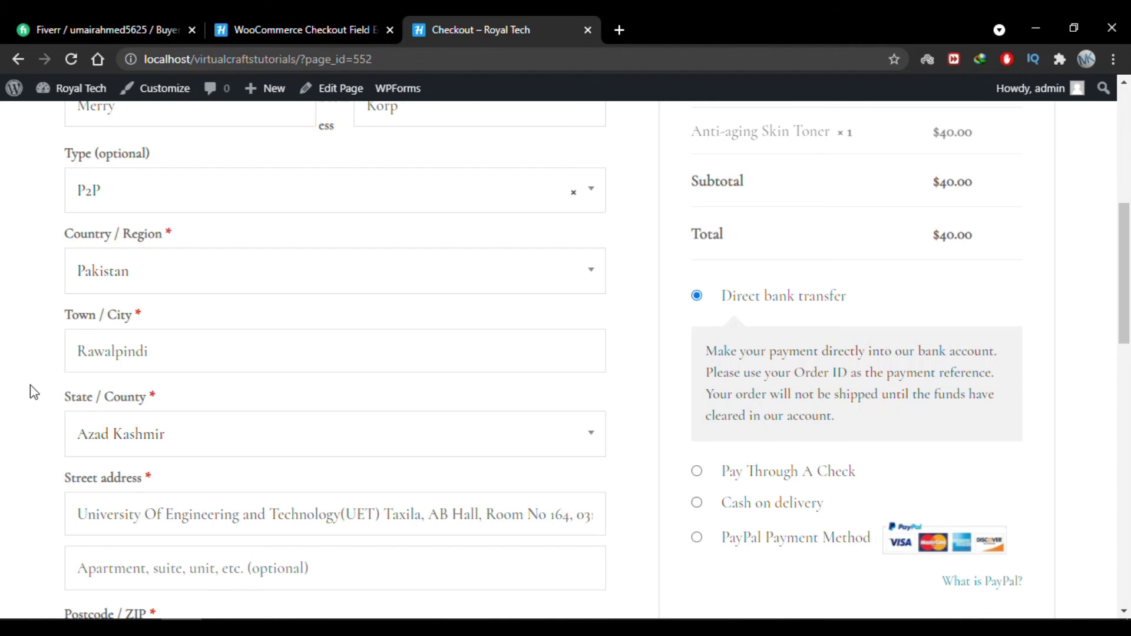
scroll(30, 384, up, 9)
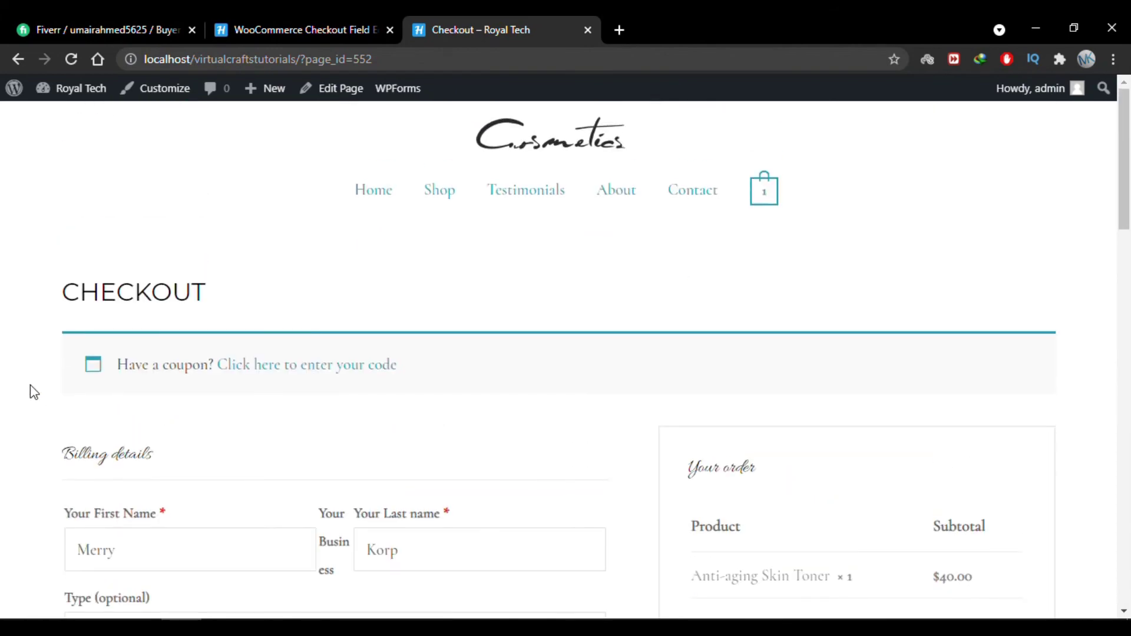